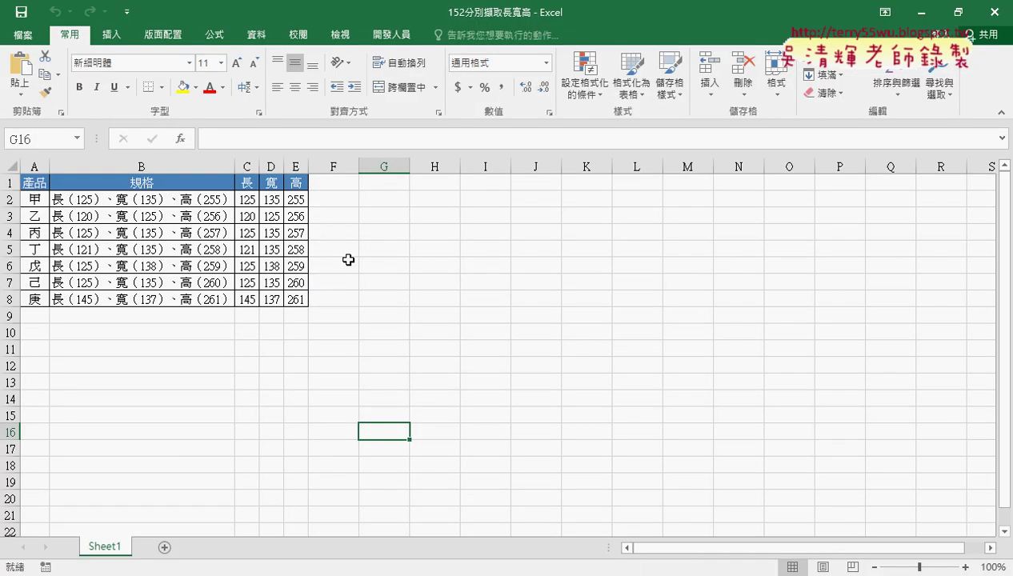
Close the 152分別擷取長寬高 workbook without saving changes
{"action": "left_click", "coordinate": [183, 201]}
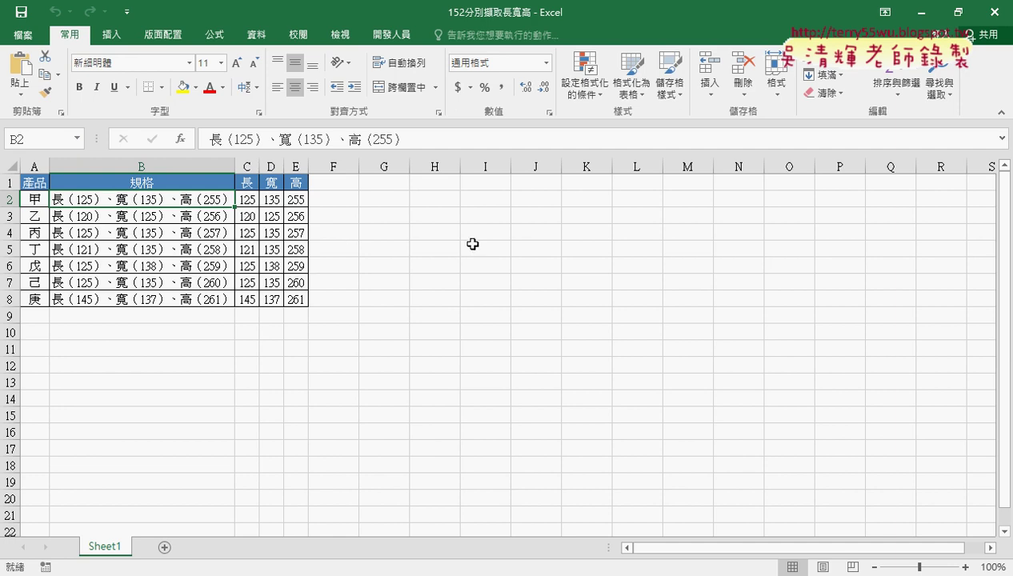
{"action": "left_click", "coordinate": [994, 12]}
{"action": "left_click", "coordinate": [502, 312]}
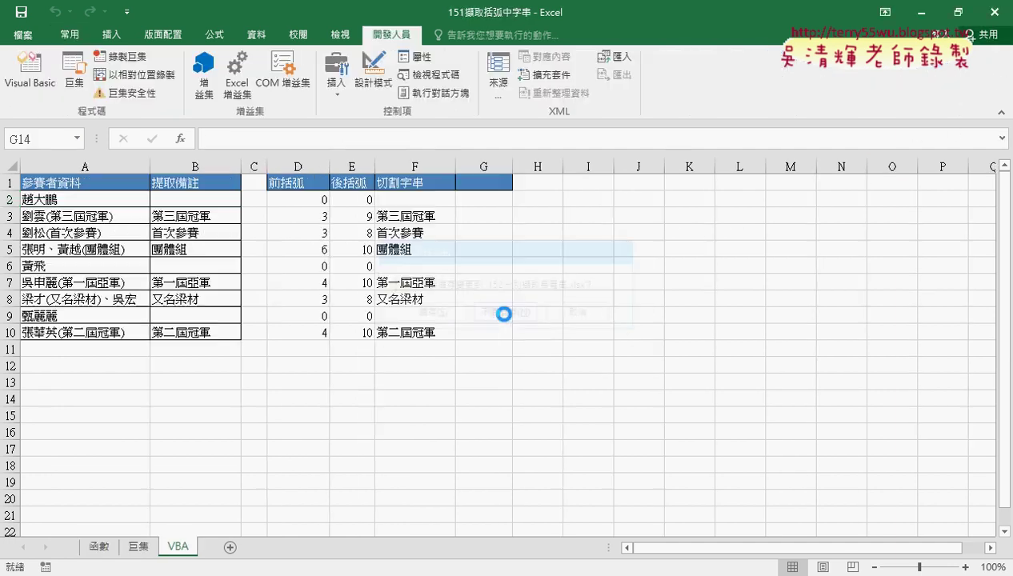
Open the 範例_字串切割 workbook from the example workbooks folder
{"action": "mouse_move", "coordinate": [236, 565]}
{"action": "left_click", "coordinate": [145, 538]}
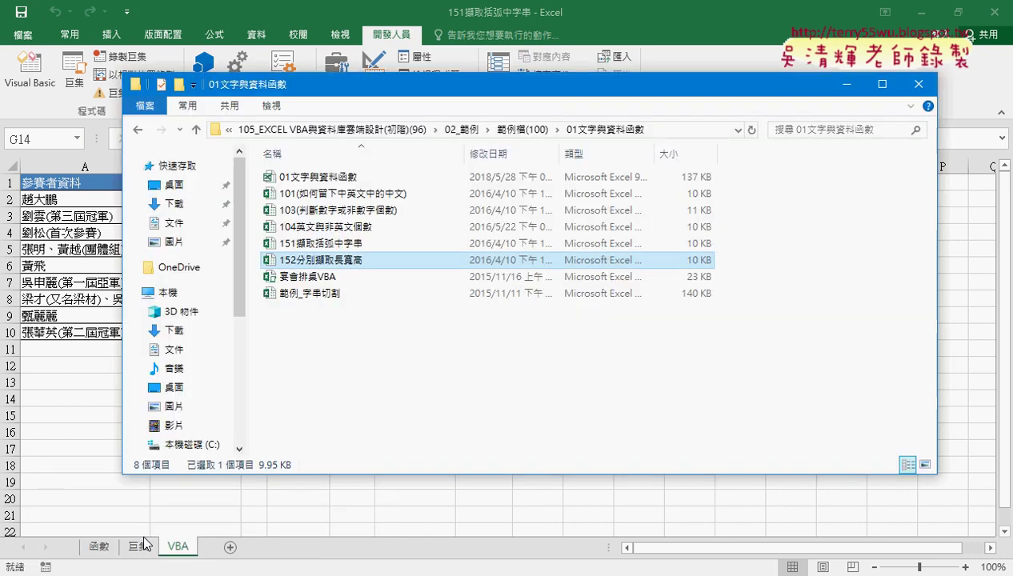
{"action": "left_click", "coordinate": [331, 294]}
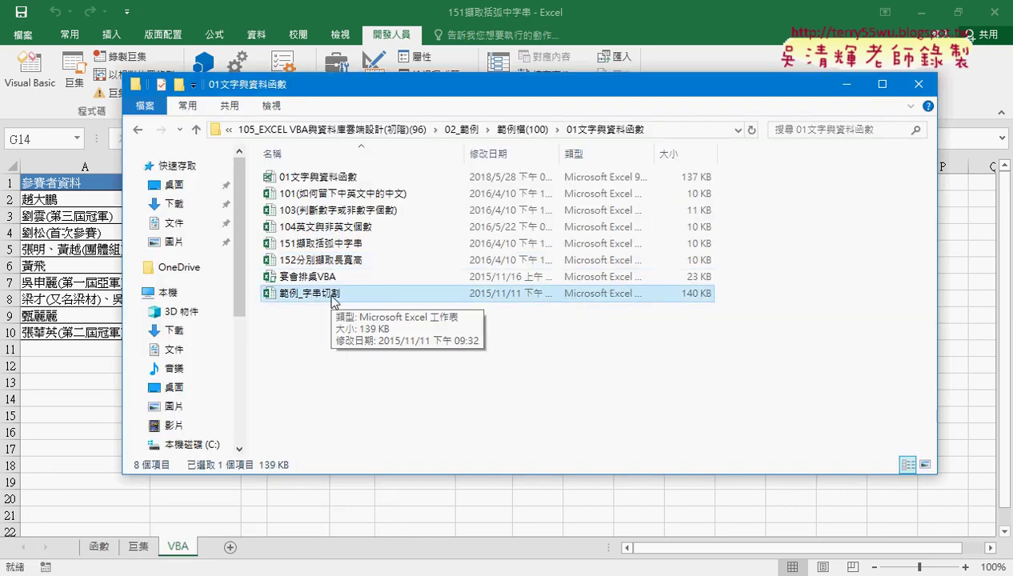
{"action": "double_click", "coordinate": [331, 294]}
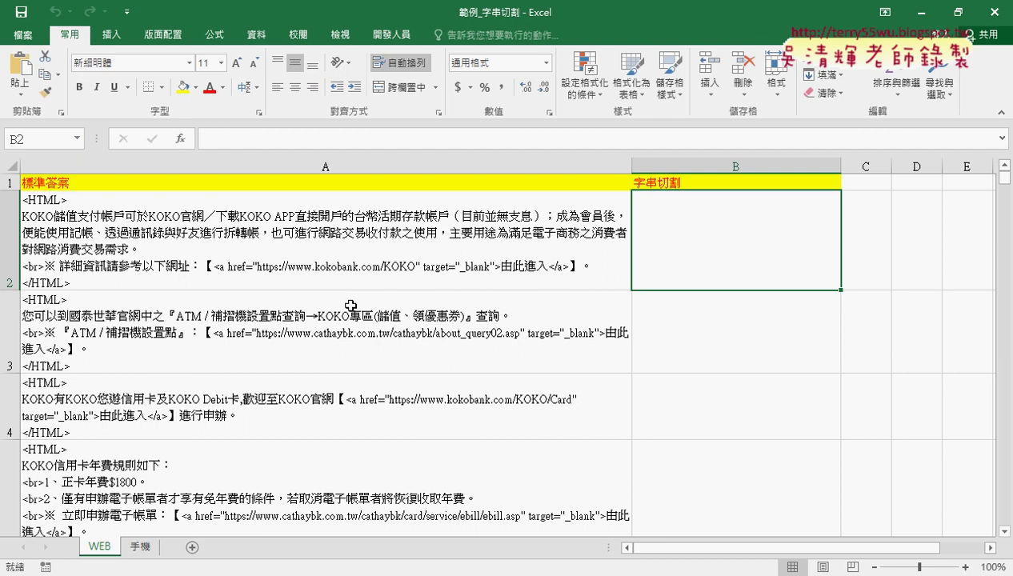
{"action": "left_click", "coordinate": [235, 264]}
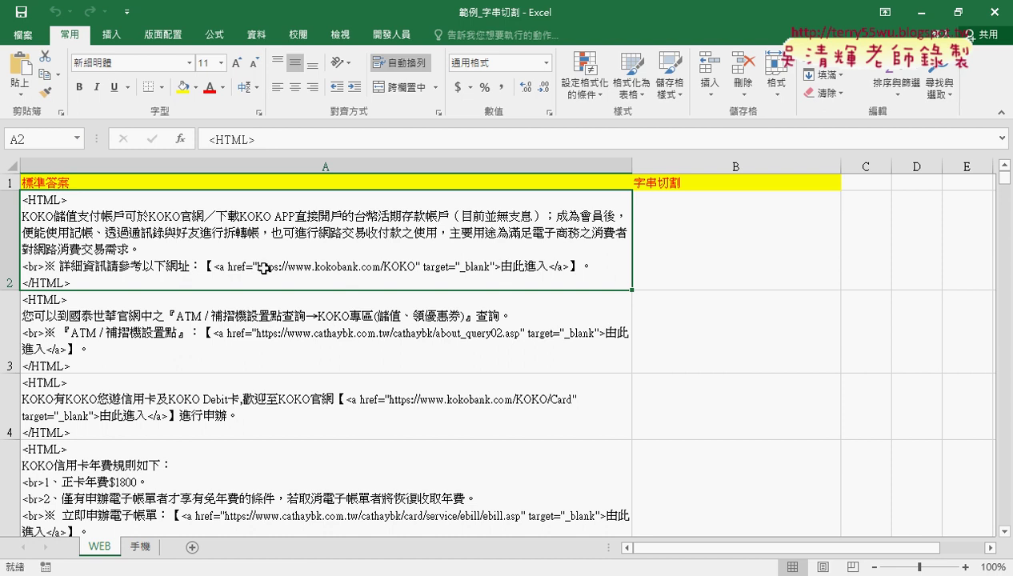
{"action": "mouse_move", "coordinate": [227, 276]}
{"action": "left_mouse_down"}
{"action": "mouse_move", "coordinate": [521, 278]}
{"action": "mouse_move", "coordinate": [669, 237]}
{"action": "left_mouse_up"}
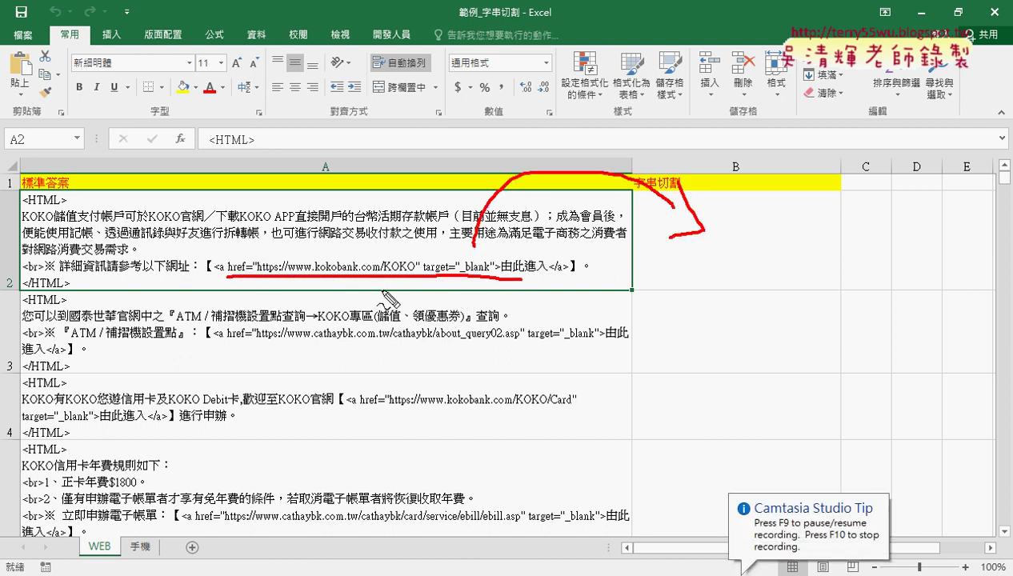
{"action": "left_click_drag", "start_coordinate": [222, 261], "coordinate": [219, 277]}
{"action": "left_click_drag", "start_coordinate": [562, 259], "coordinate": [563, 278]}
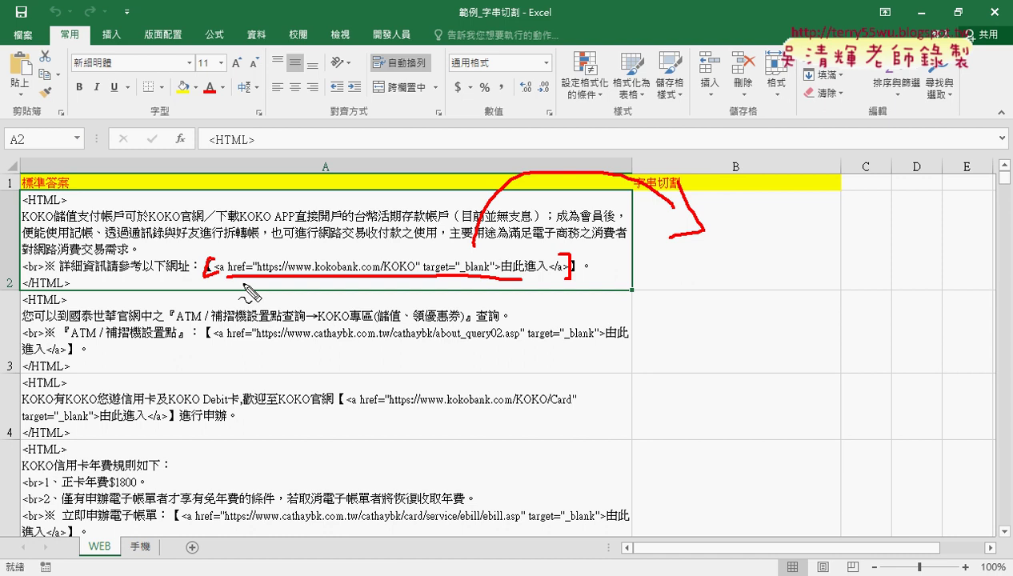
{"action": "key", "text": "Escape"}
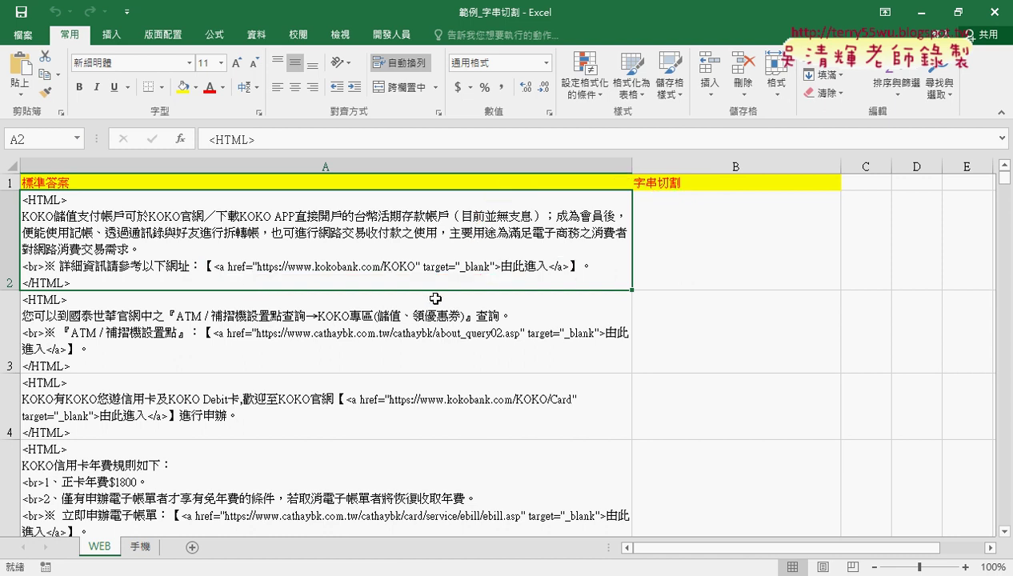
{"action": "left_click", "coordinate": [645, 247]}
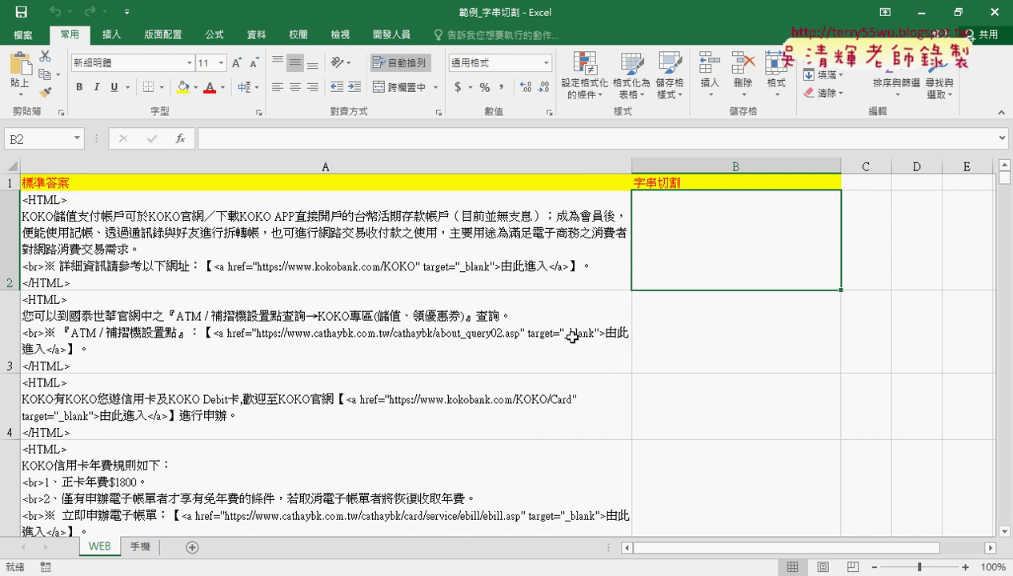
{"action": "left_click", "coordinate": [410, 344]}
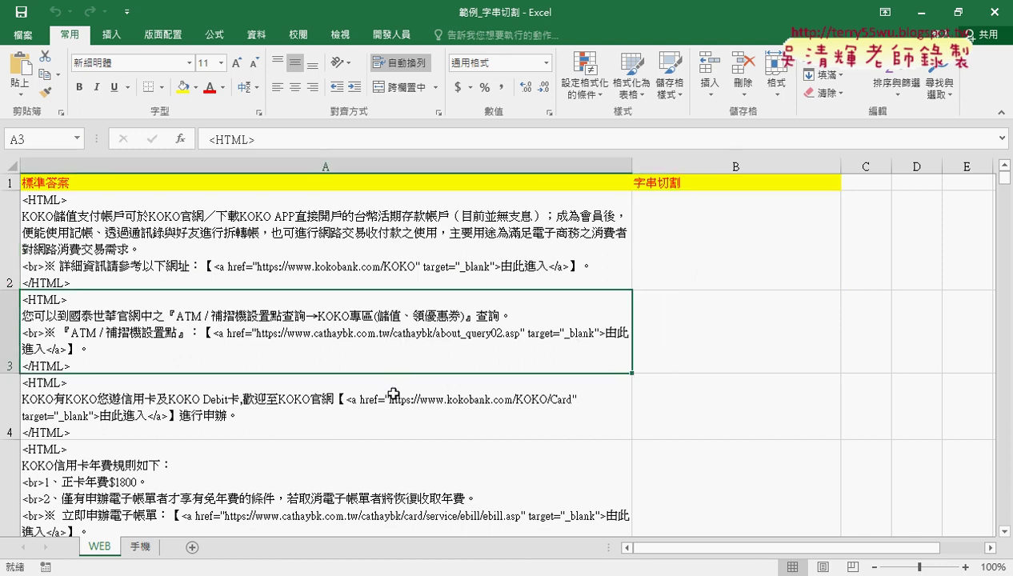
{"action": "left_click", "coordinate": [391, 418]}
{"action": "scroll", "coordinate": [390, 419], "scroll_direction": "down", "scroll_amount": 1}
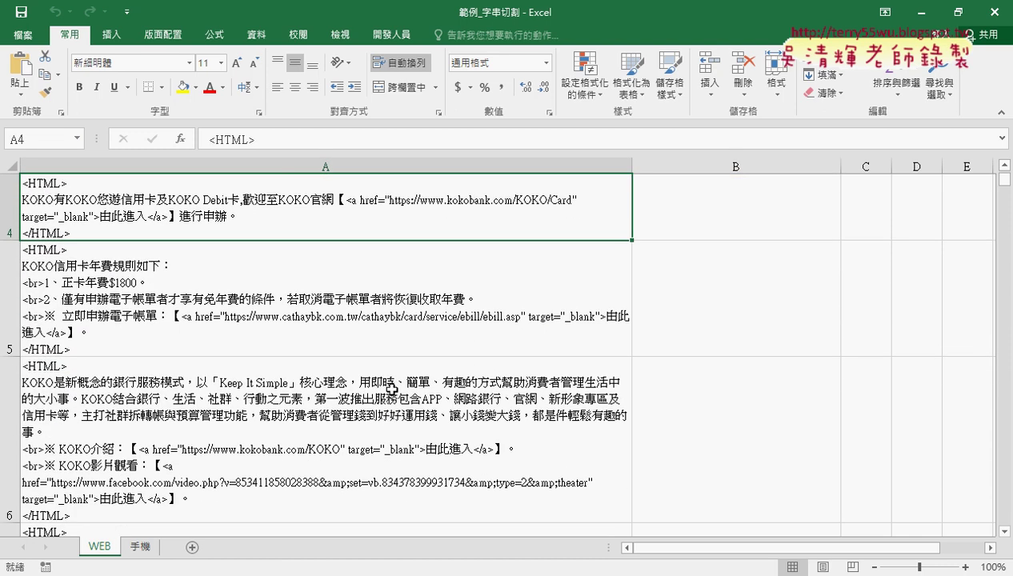
{"action": "left_click", "coordinate": [395, 320]}
{"action": "left_click", "coordinate": [382, 404]}
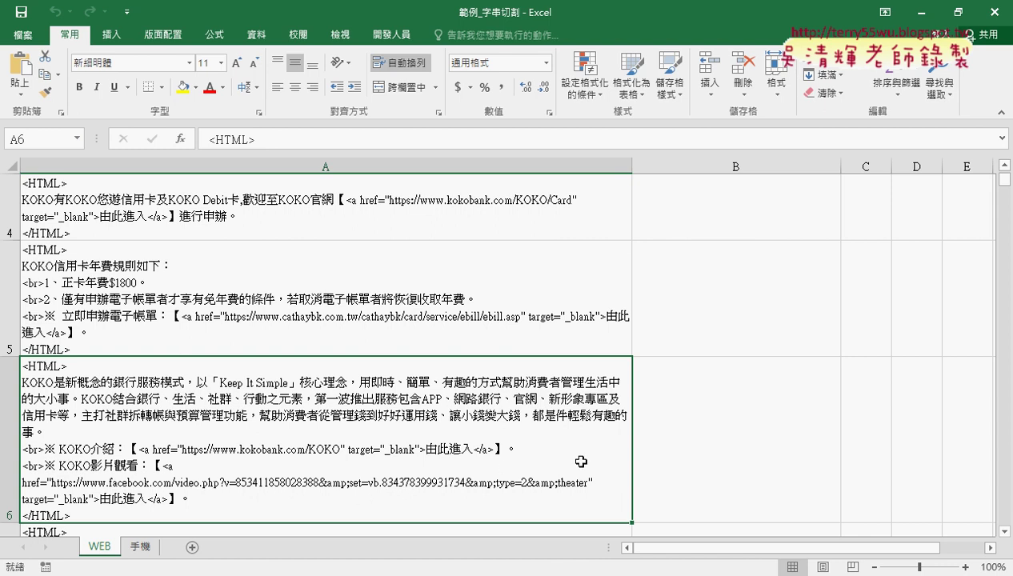
Close the 範例_字串切割 workbook and open 範例_字串切割程式碼.docx from Google Drive in Chrome
{"action": "left_click", "coordinate": [995, 12]}
{"action": "mouse_move", "coordinate": [214, 575]}
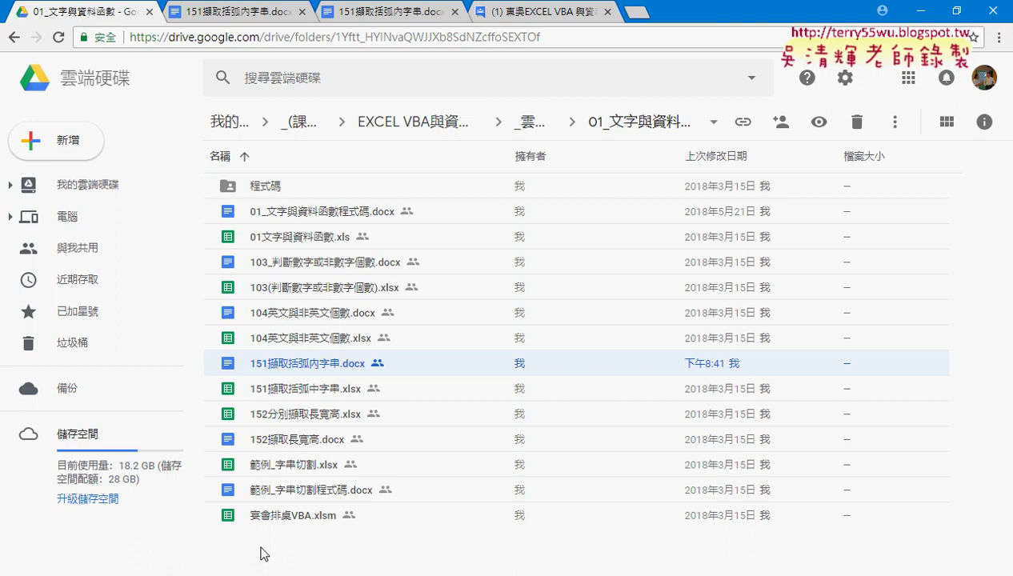
{"action": "left_click", "coordinate": [260, 548]}
{"action": "left_click", "coordinate": [283, 496]}
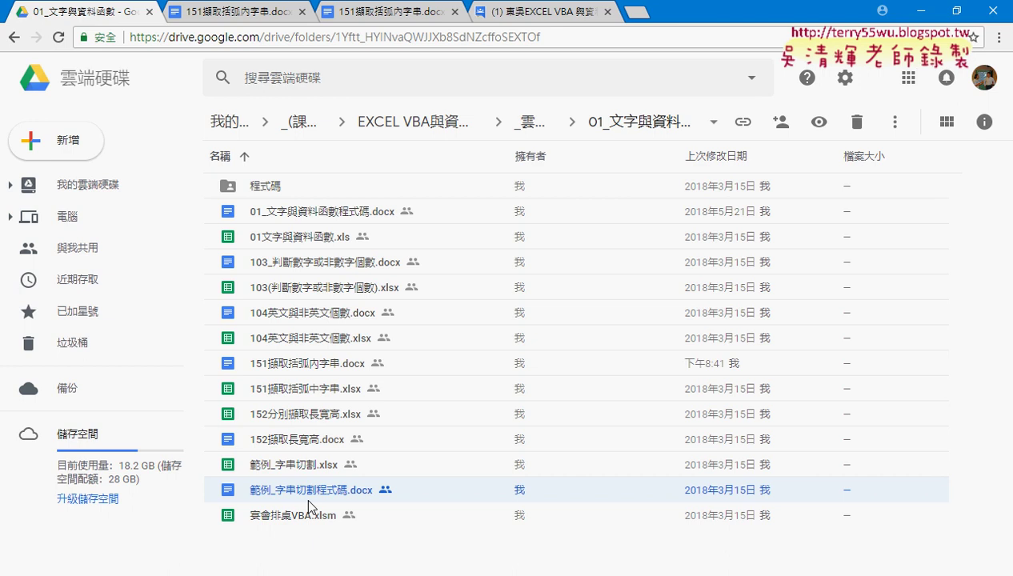
{"action": "double_click", "coordinate": [310, 488]}
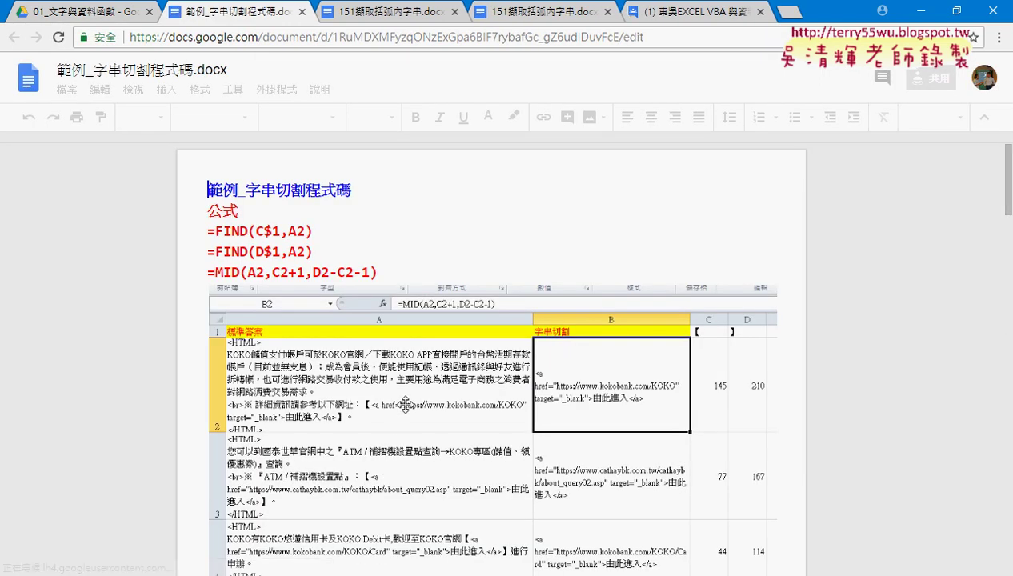
{"action": "left_click", "coordinate": [229, 272]}
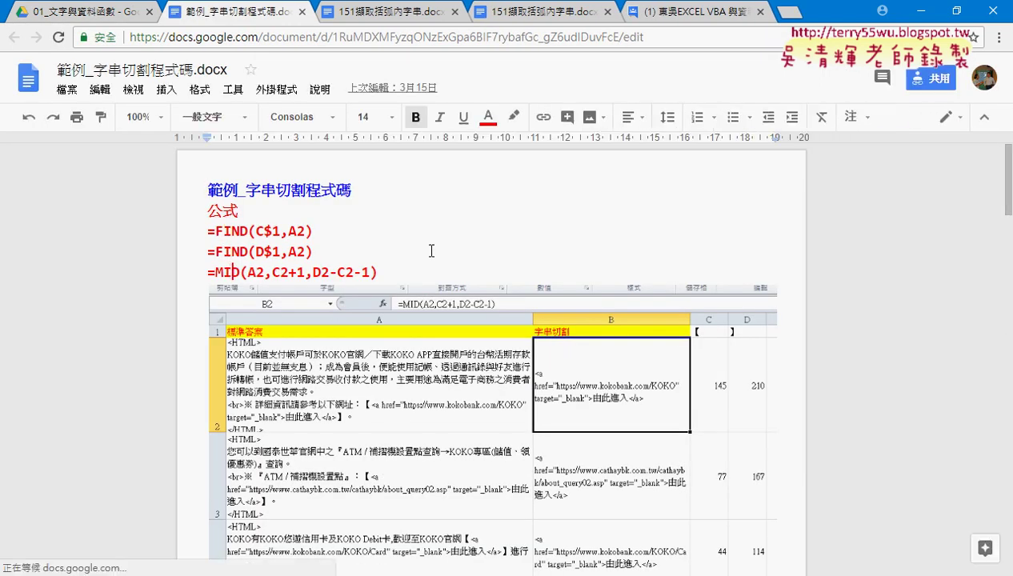
{"action": "scroll", "coordinate": [628, 368], "scroll_direction": "down", "scroll_amount": 4}
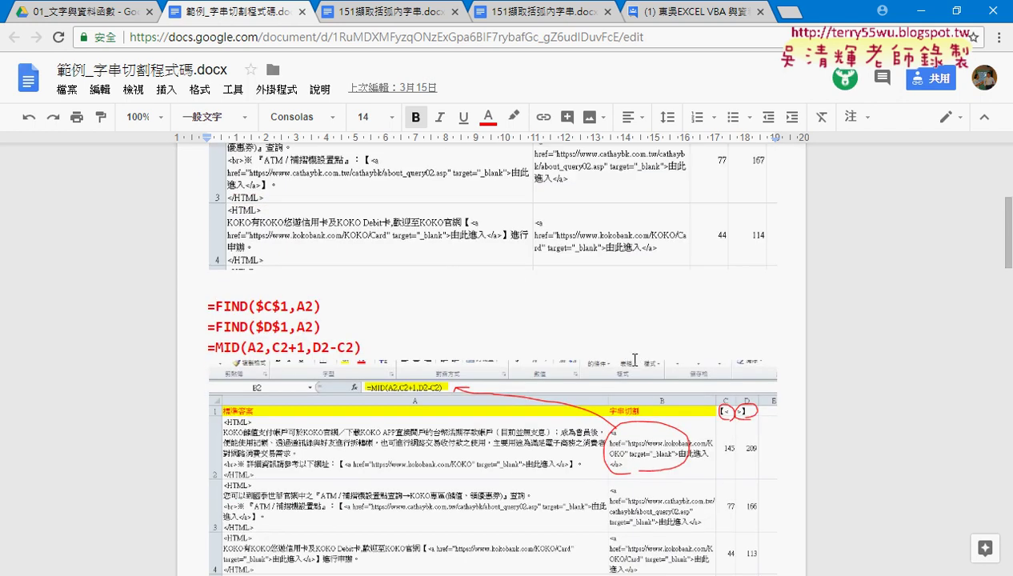
{"action": "scroll", "coordinate": [634, 359], "scroll_direction": "down", "scroll_amount": 1}
{"action": "scroll", "coordinate": [556, 344], "scroll_direction": "down", "scroll_amount": 3}
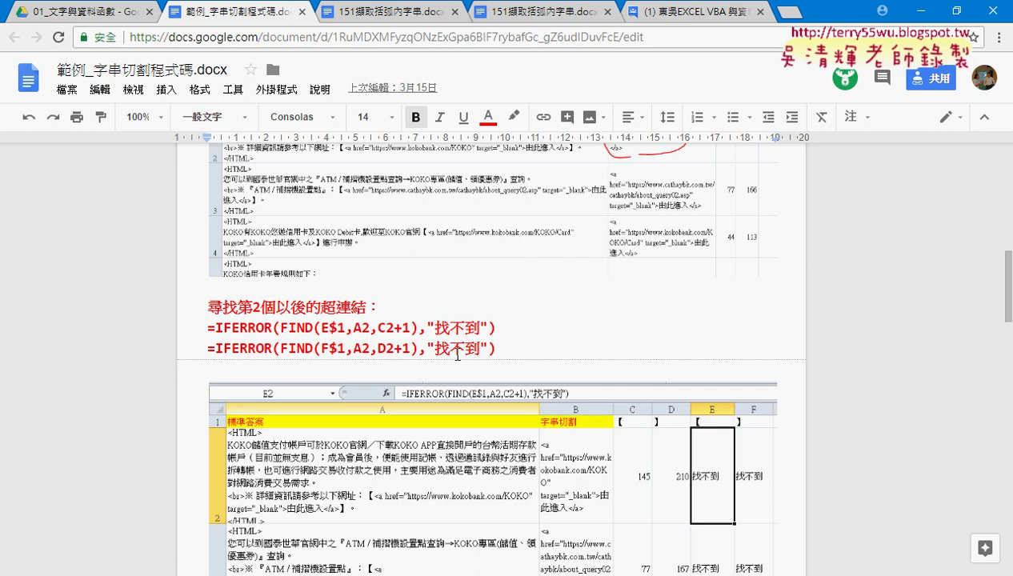
{"action": "scroll", "coordinate": [527, 356], "scroll_direction": "down", "scroll_amount": 3}
{"action": "scroll", "coordinate": [528, 357], "scroll_direction": "down", "scroll_amount": 2}
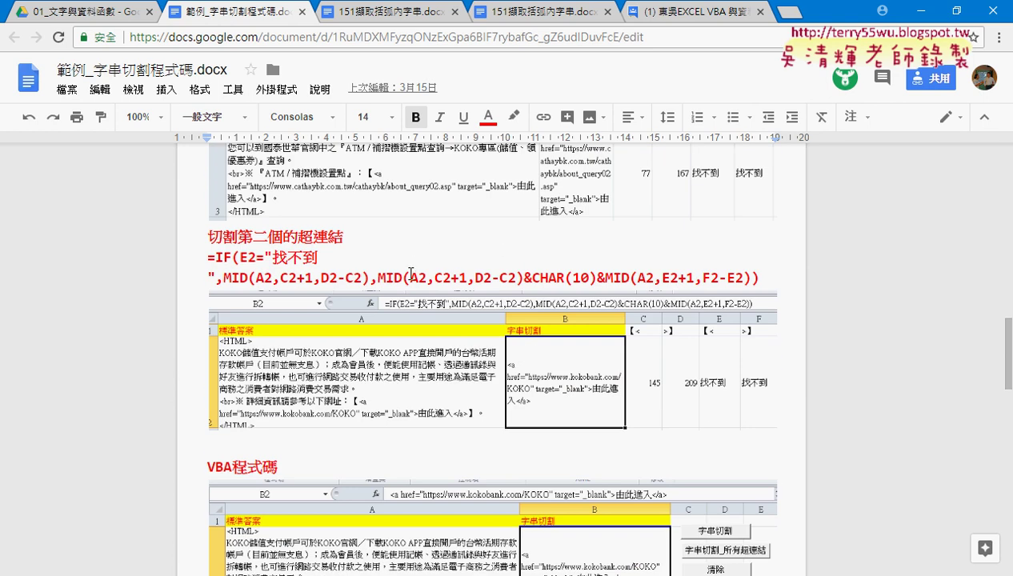
{"action": "scroll", "coordinate": [344, 340], "scroll_direction": "down", "scroll_amount": 2}
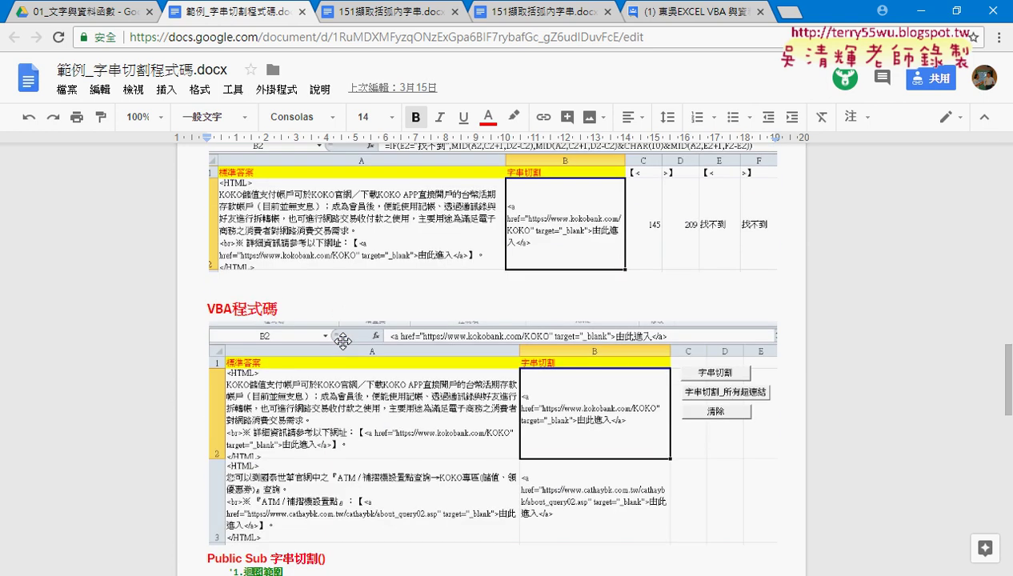
{"action": "scroll", "coordinate": [344, 340], "scroll_direction": "down", "scroll_amount": 3}
{"action": "scroll", "coordinate": [344, 340], "scroll_direction": "down", "scroll_amount": 2}
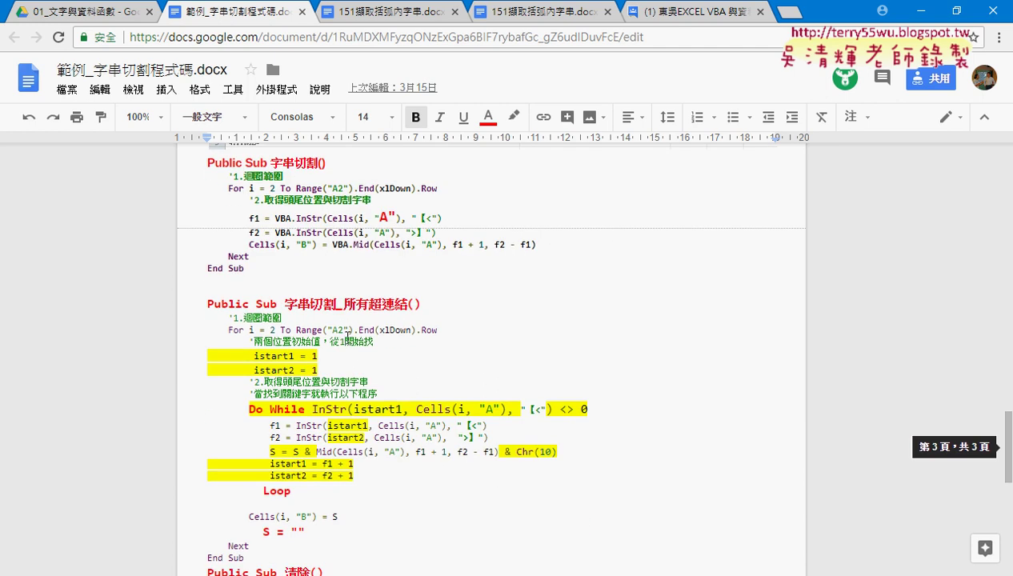
Highlight 所有超連結, Do While, Loop and For to walk through the example loop code
{"action": "left_click_drag", "start_coordinate": [355, 305], "coordinate": [404, 310]}
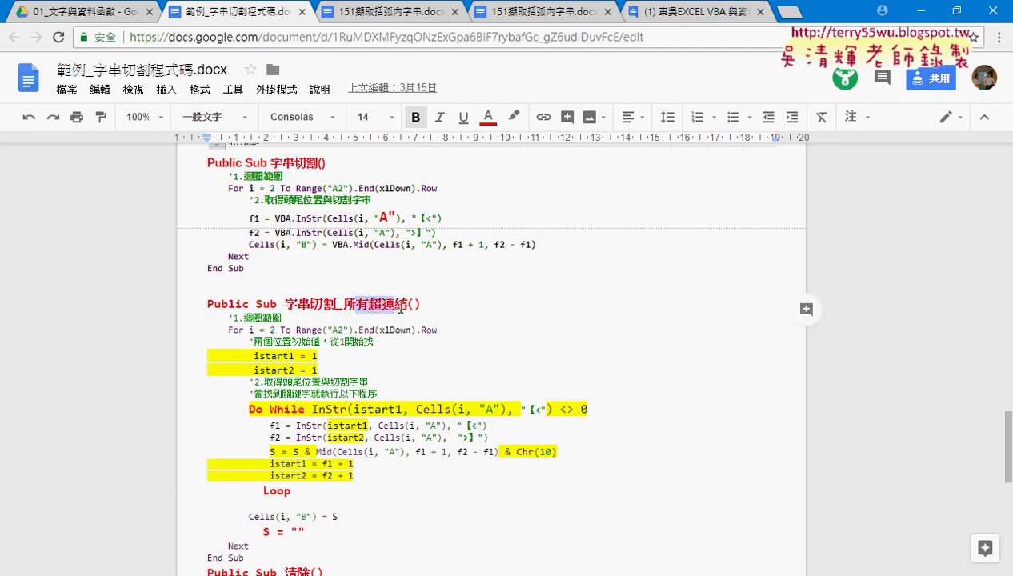
{"action": "left_click_drag", "start_coordinate": [249, 409], "coordinate": [303, 410]}
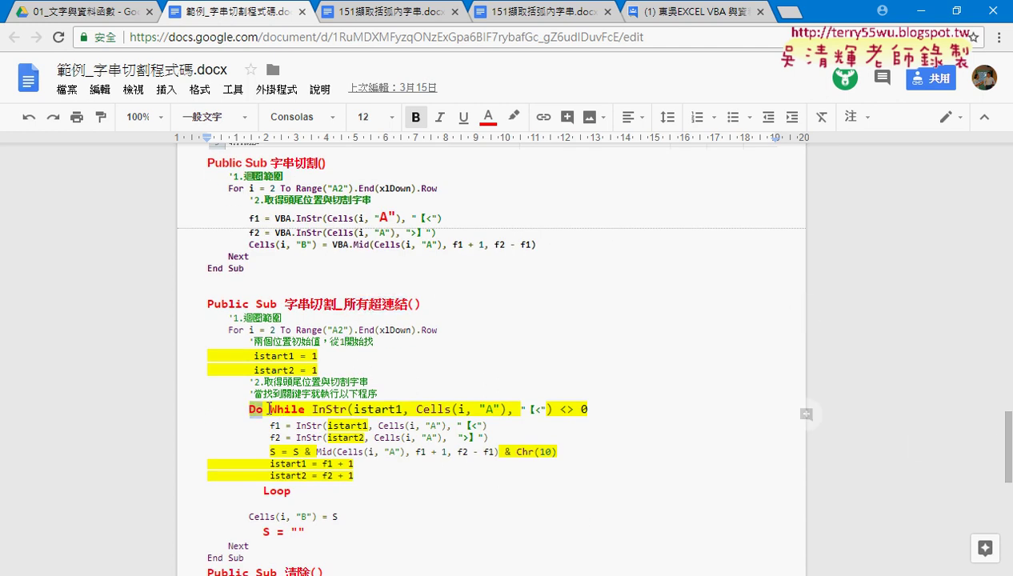
{"action": "left_click_drag", "start_coordinate": [265, 491], "coordinate": [291, 491]}
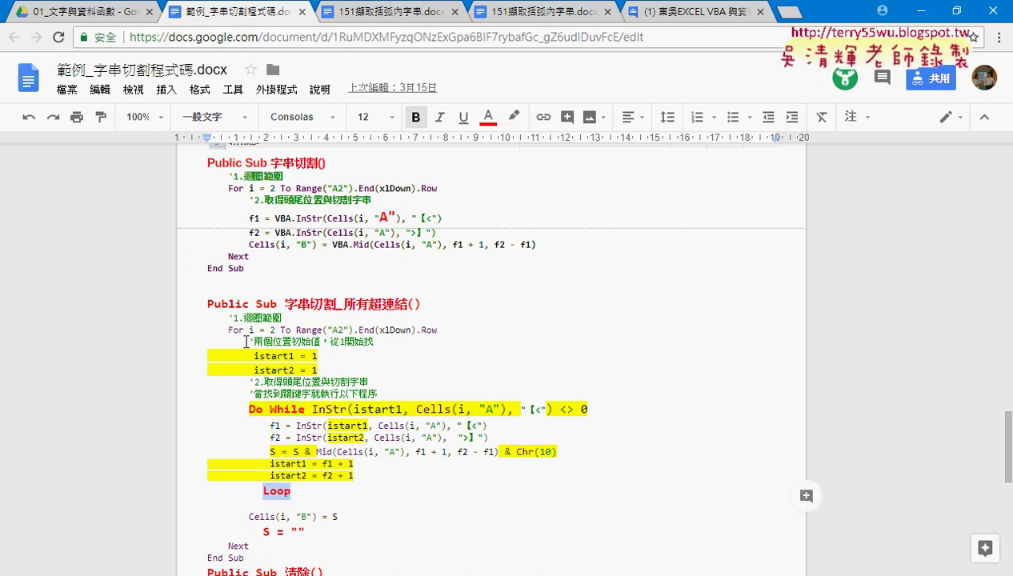
{"action": "left_click", "coordinate": [230, 330]}
{"action": "left_click_drag", "start_coordinate": [231, 330], "coordinate": [244, 330]}
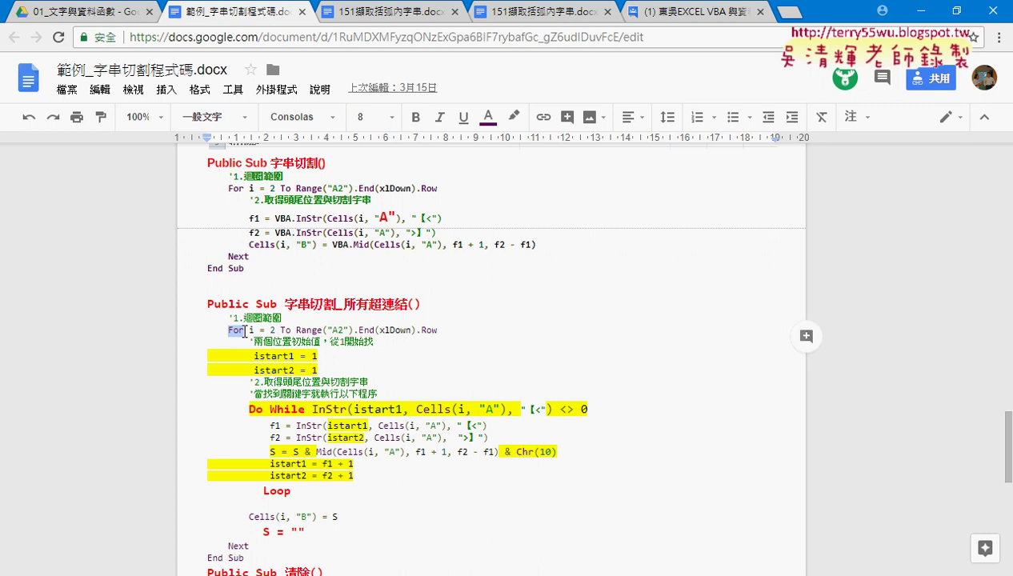
{"action": "left_click_drag", "start_coordinate": [249, 408], "coordinate": [306, 409]}
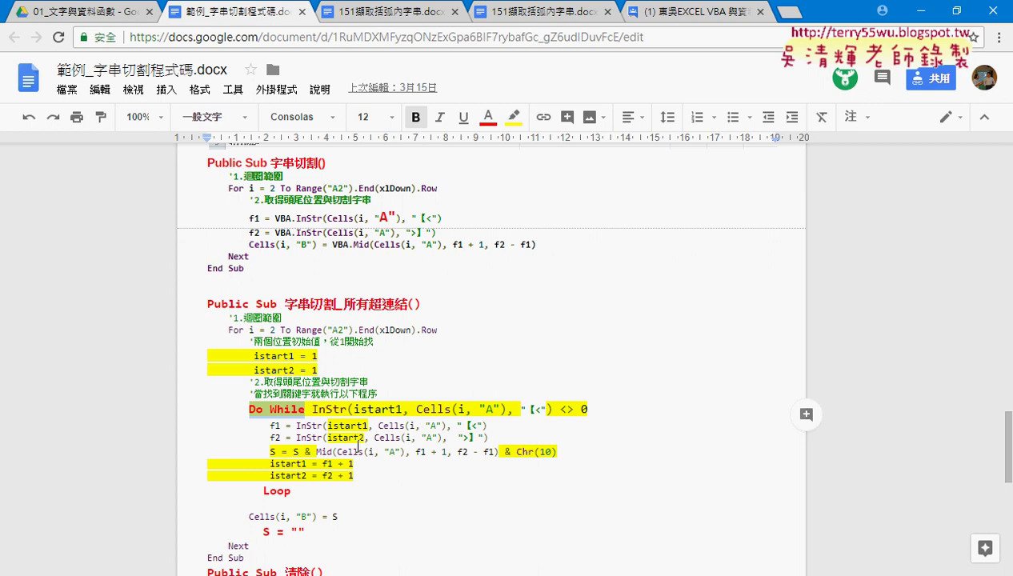
Close the example document and scroll to the top of the 151擷取括弧內字串 notes
{"action": "left_click", "coordinate": [302, 12]}
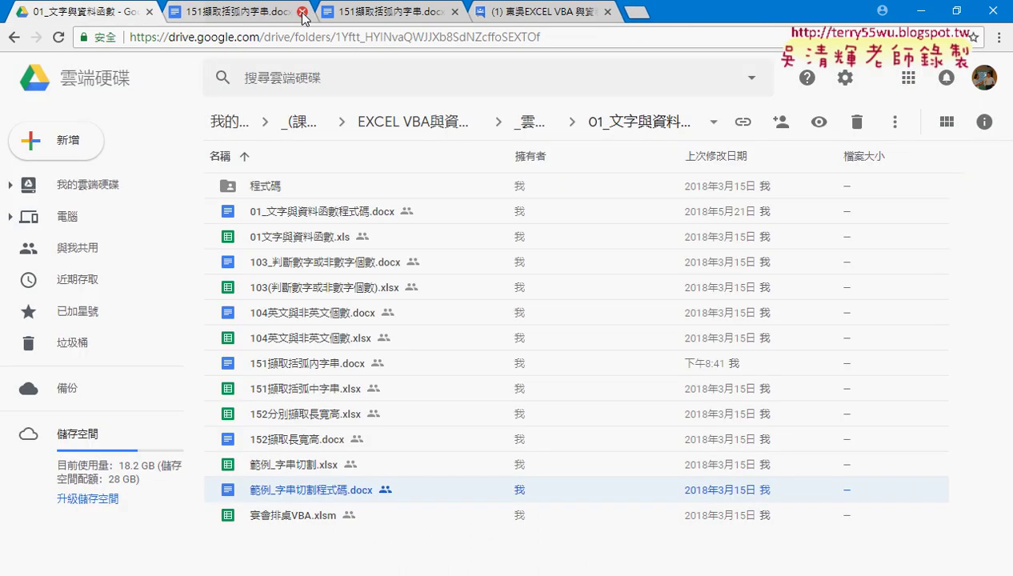
{"action": "left_click", "coordinate": [264, 12]}
{"action": "scroll", "coordinate": [431, 366], "scroll_direction": "up", "scroll_amount": 2}
{"action": "scroll", "coordinate": [430, 366], "scroll_direction": "up", "scroll_amount": 2}
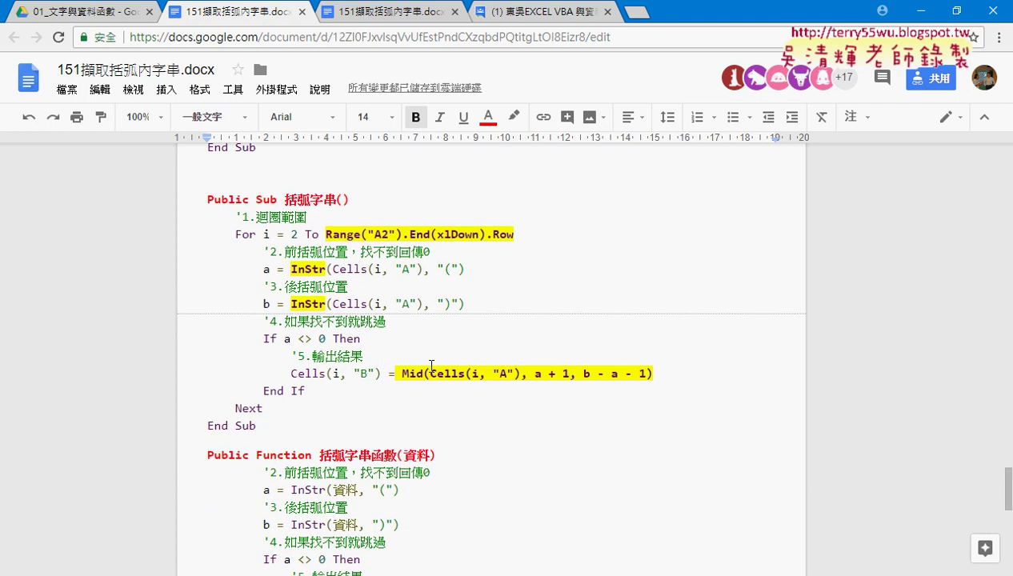
{"action": "scroll", "coordinate": [430, 365], "scroll_direction": "up", "scroll_amount": 4}
{"action": "scroll", "coordinate": [430, 365], "scroll_direction": "up", "scroll_amount": 4}
{"action": "scroll", "coordinate": [430, 366], "scroll_direction": "up", "scroll_amount": 2}
{"action": "scroll", "coordinate": [431, 366], "scroll_direction": "up", "scroll_amount": 4}
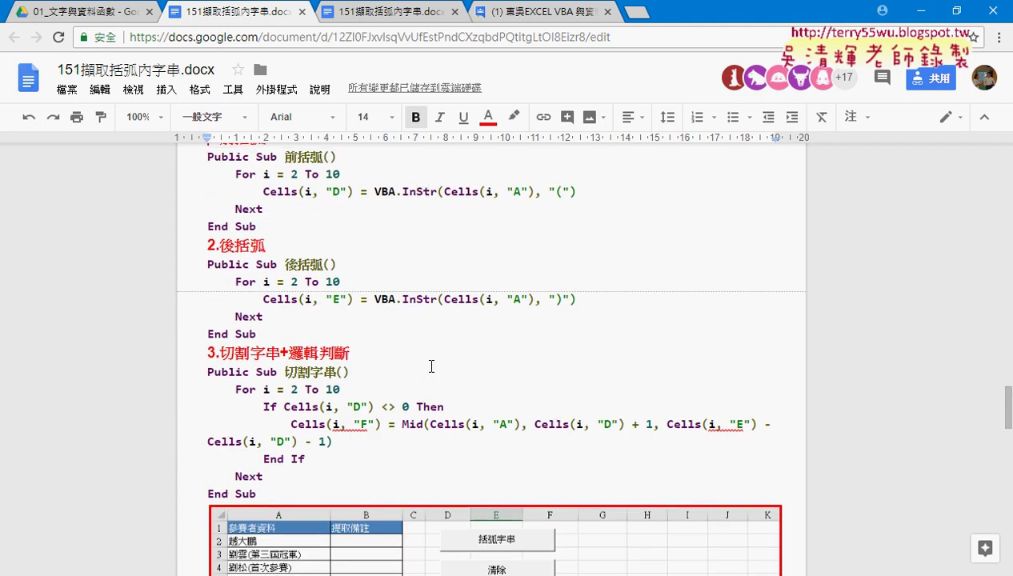
Select the 前括弧 procedure code in the 151擷取括弧內字串 notes
{"action": "left_click", "coordinate": [303, 330]}
{"action": "left_click", "coordinate": [268, 473]}
{"action": "scroll", "coordinate": [359, 439], "scroll_direction": "down", "scroll_amount": 2}
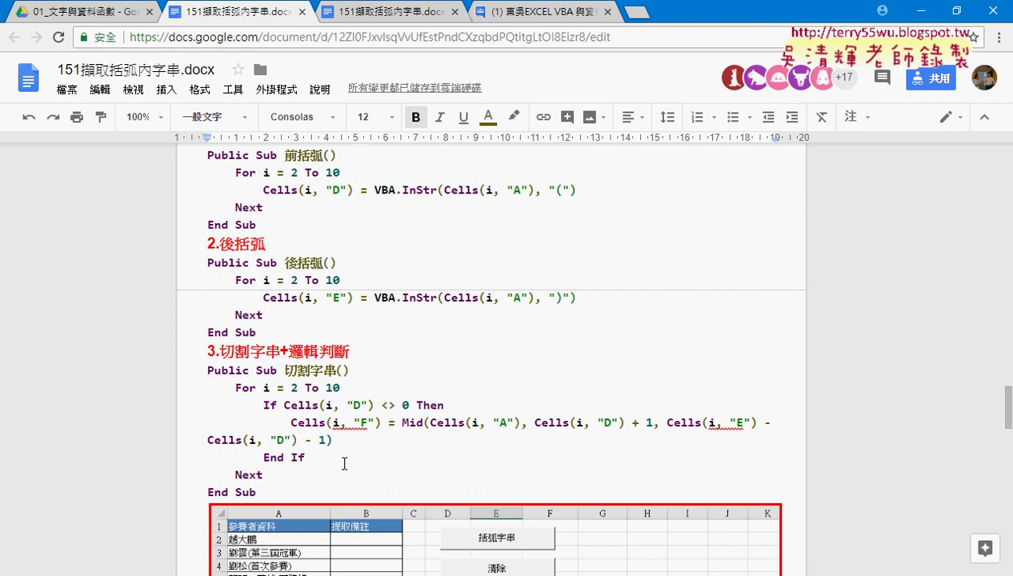
{"action": "left_click_drag", "start_coordinate": [258, 489], "coordinate": [192, 163]}
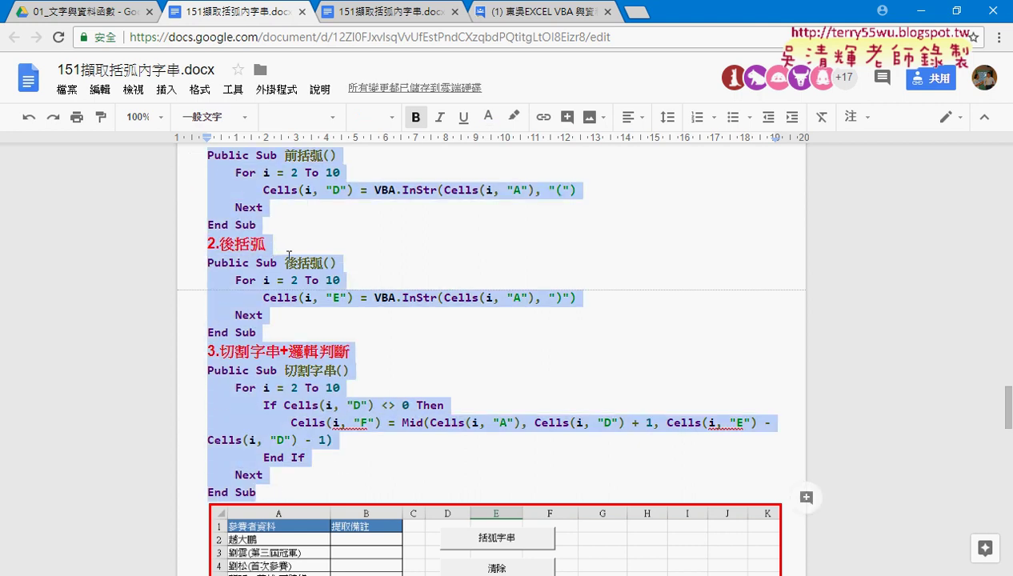
{"action": "scroll", "coordinate": [288, 256], "scroll_direction": "up", "scroll_amount": 1}
{"action": "left_click", "coordinate": [298, 300]}
{"action": "key", "text": "Home"}
{"action": "key", "text": "shift+Up"}
{"action": "key", "text": "shift+Up"}
{"action": "key", "text": "shift+Up"}
{"action": "key", "text": "shift+Up"}
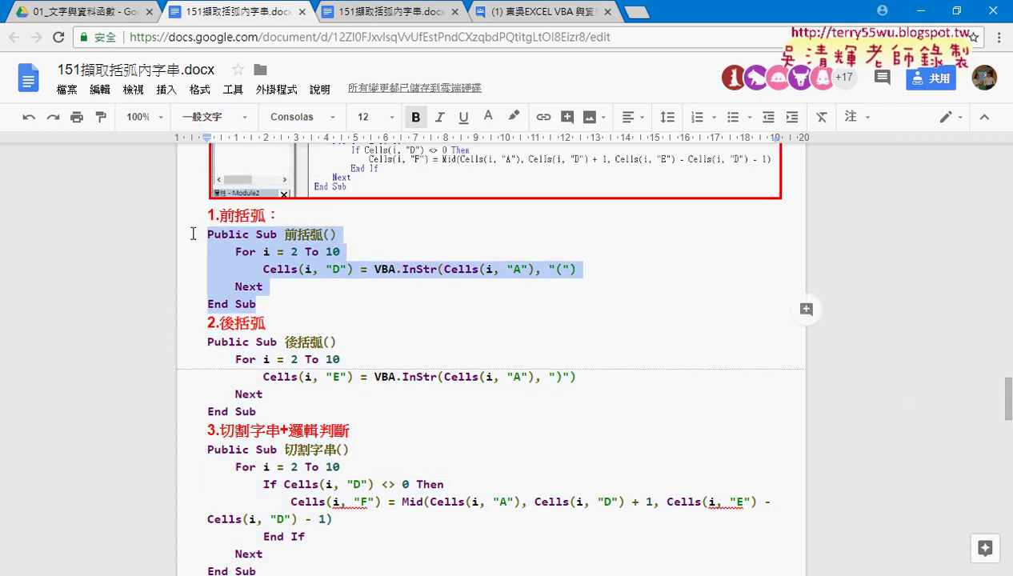
{"action": "left_click", "coordinate": [382, 575]}
Select the 前括弧 procedure in the VBA editor and move the editor aside to reveal the sheet
{"action": "left_click", "coordinate": [244, 520]}
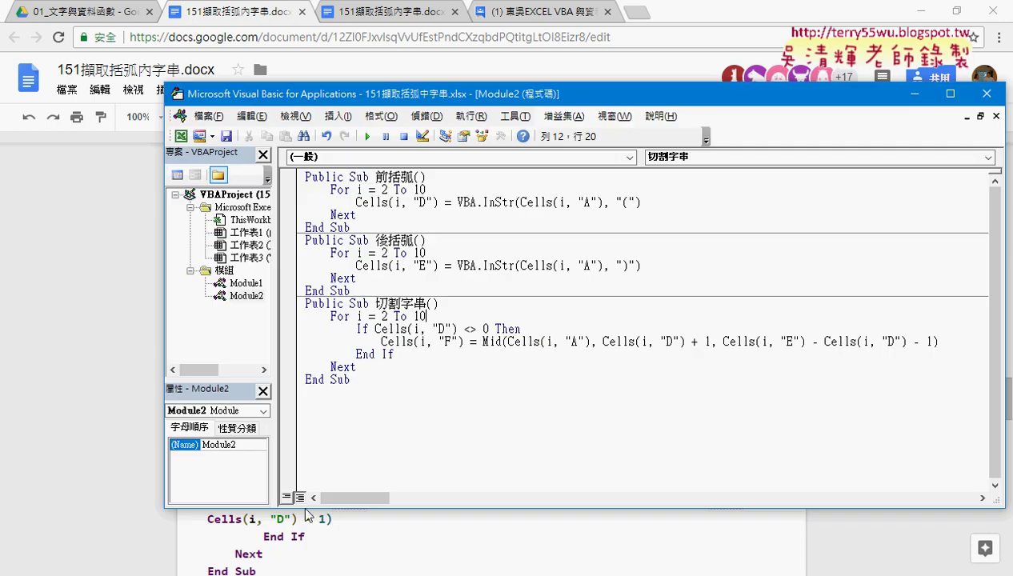
{"action": "left_click_drag", "start_coordinate": [369, 227], "coordinate": [297, 171]}
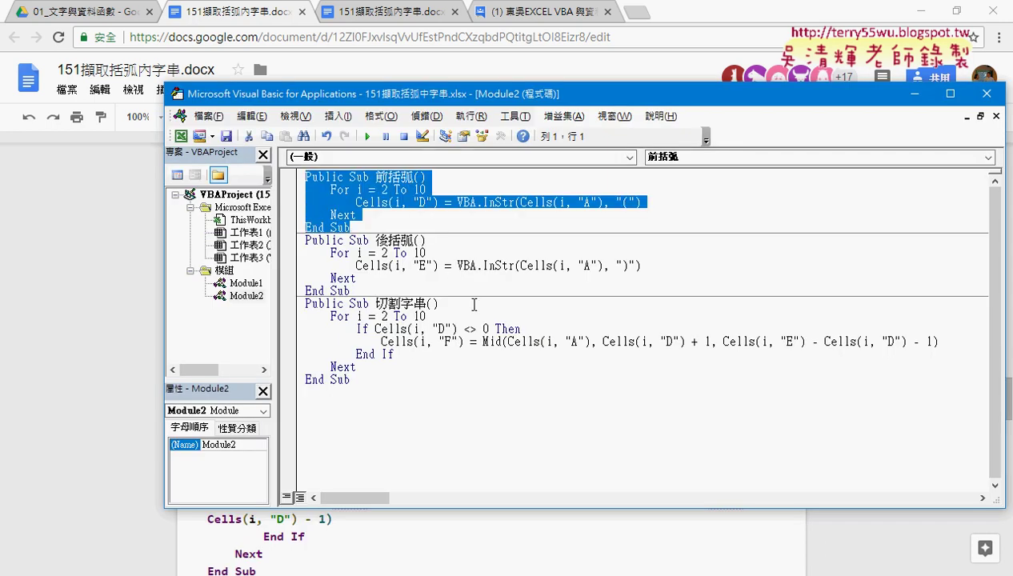
{"action": "left_click", "coordinate": [919, 16]}
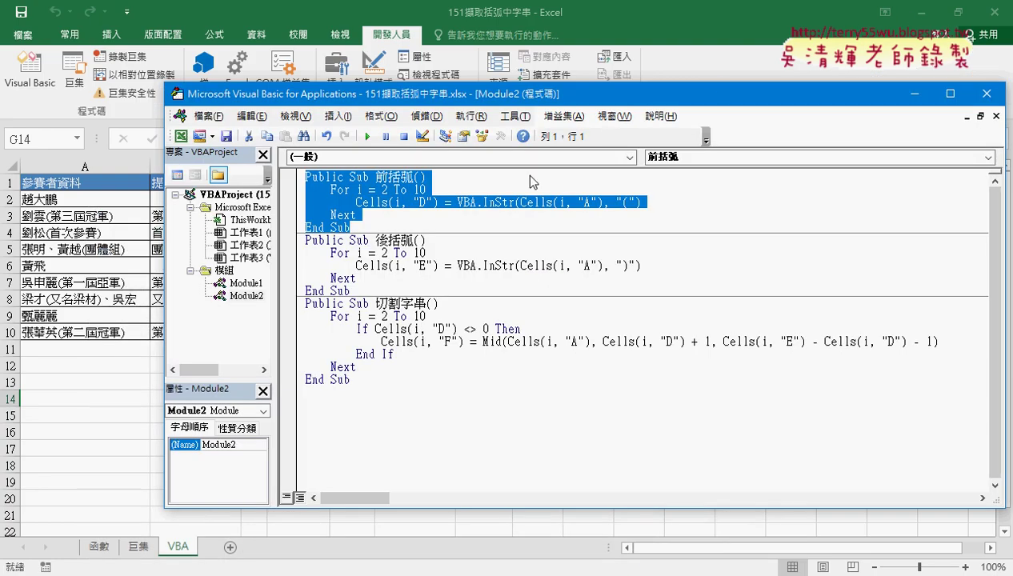
{"action": "left_click_drag", "start_coordinate": [366, 96], "coordinate": [674, 94]}
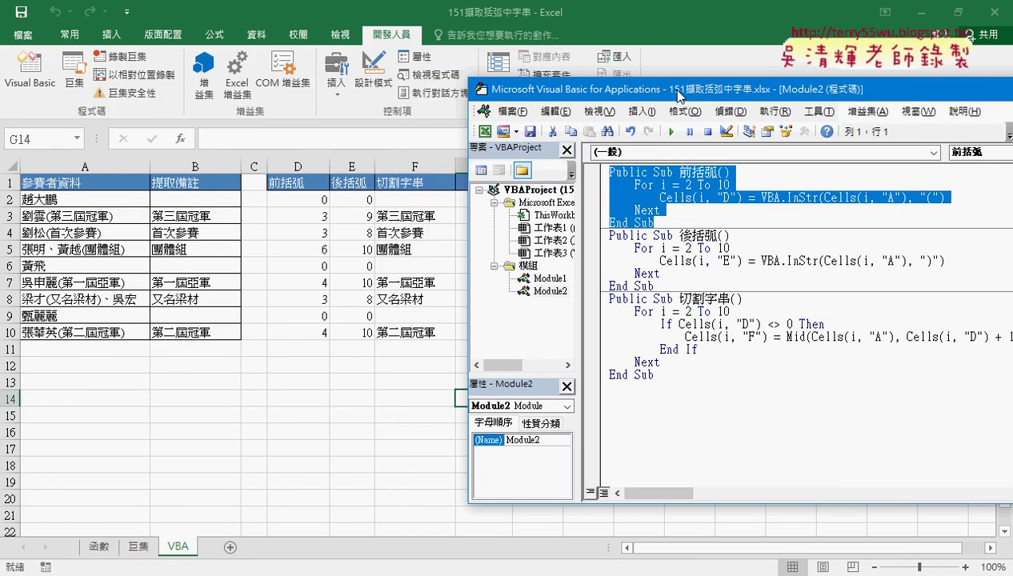
Delete helper columns D through F plus the leftover column D, then select B2:B10
{"action": "left_click_drag", "start_coordinate": [415, 166], "coordinate": [269, 172]}
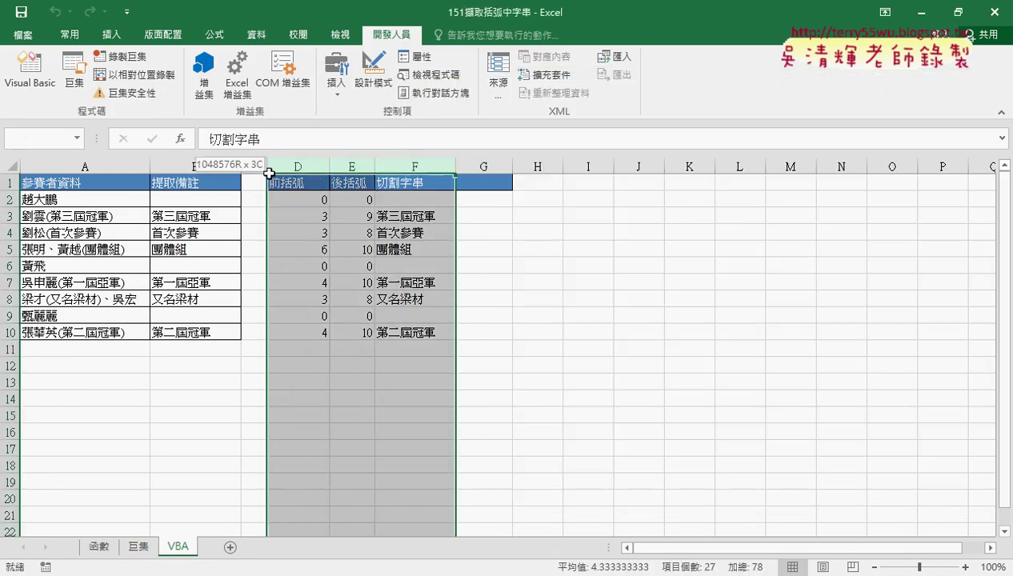
{"action": "right_click", "coordinate": [323, 205]}
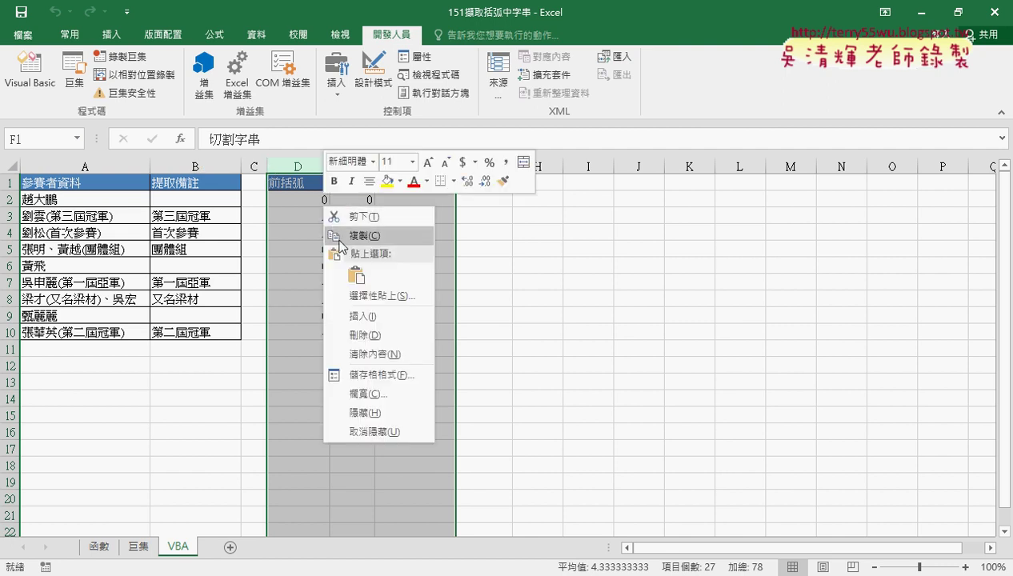
{"action": "left_click", "coordinate": [372, 335]}
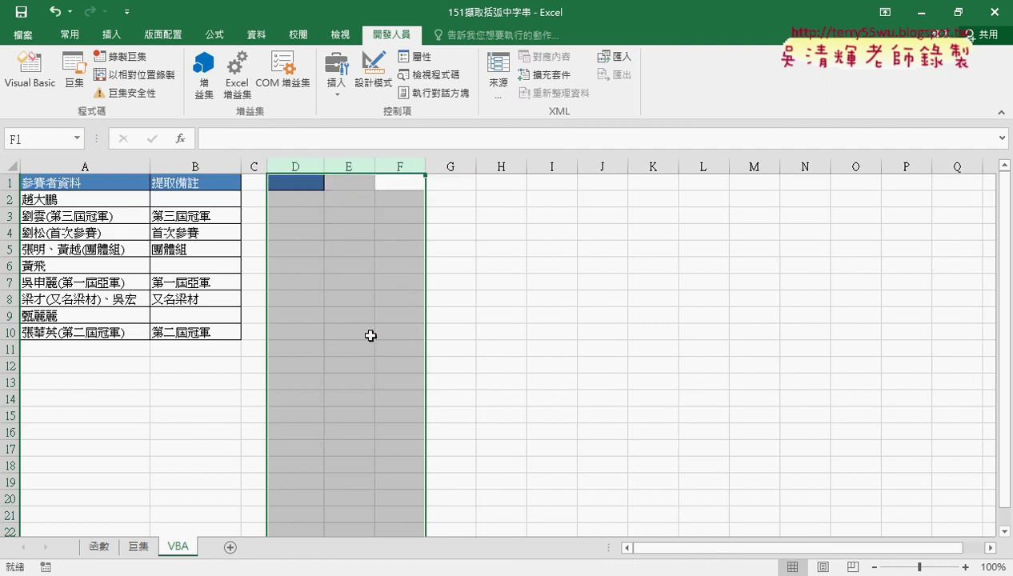
{"action": "left_click", "coordinate": [297, 165]}
{"action": "right_click", "coordinate": [299, 165]}
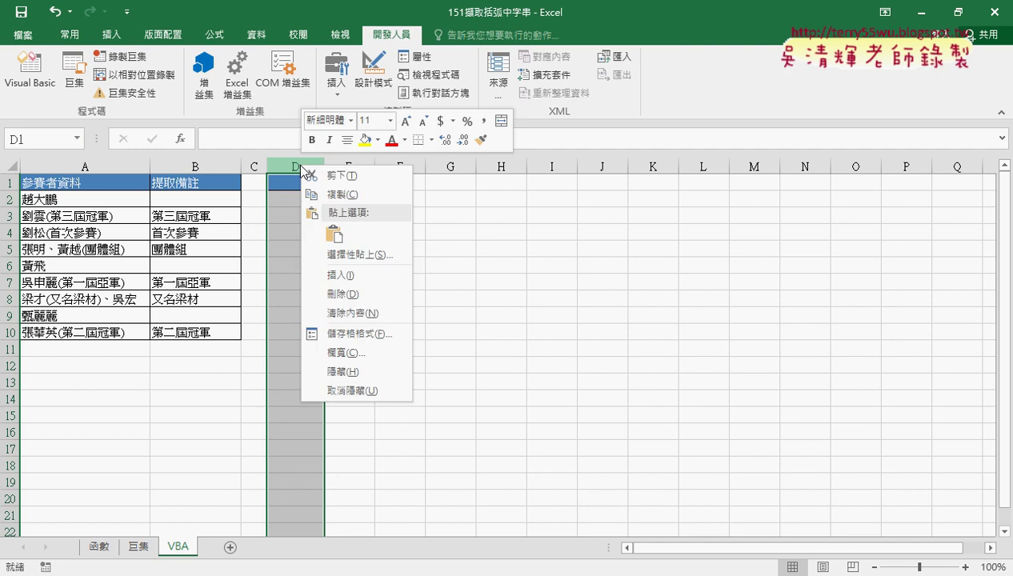
{"action": "left_click", "coordinate": [342, 297]}
{"action": "left_click", "coordinate": [460, 278]}
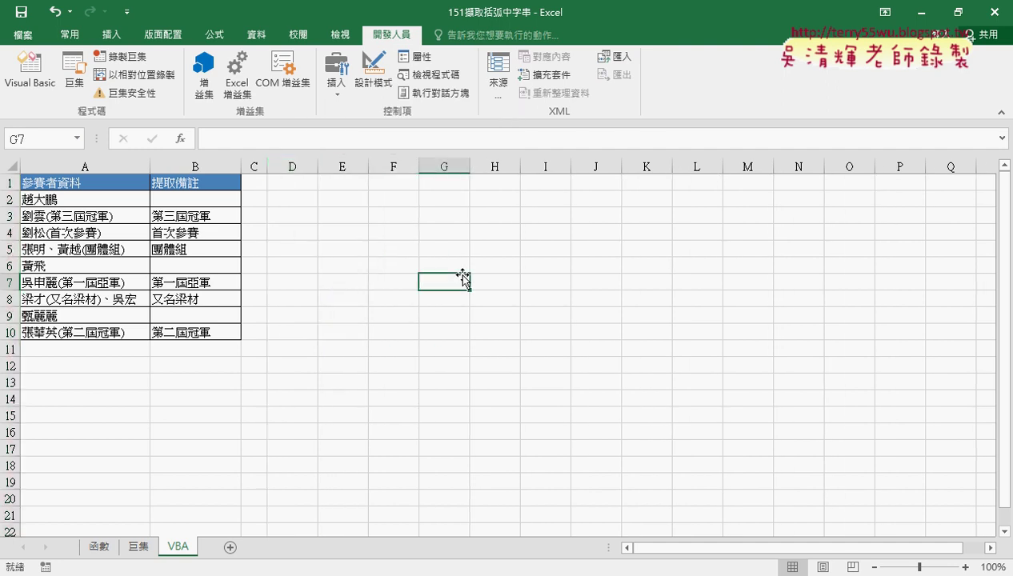
{"action": "left_click_drag", "start_coordinate": [218, 202], "coordinate": [208, 329]}
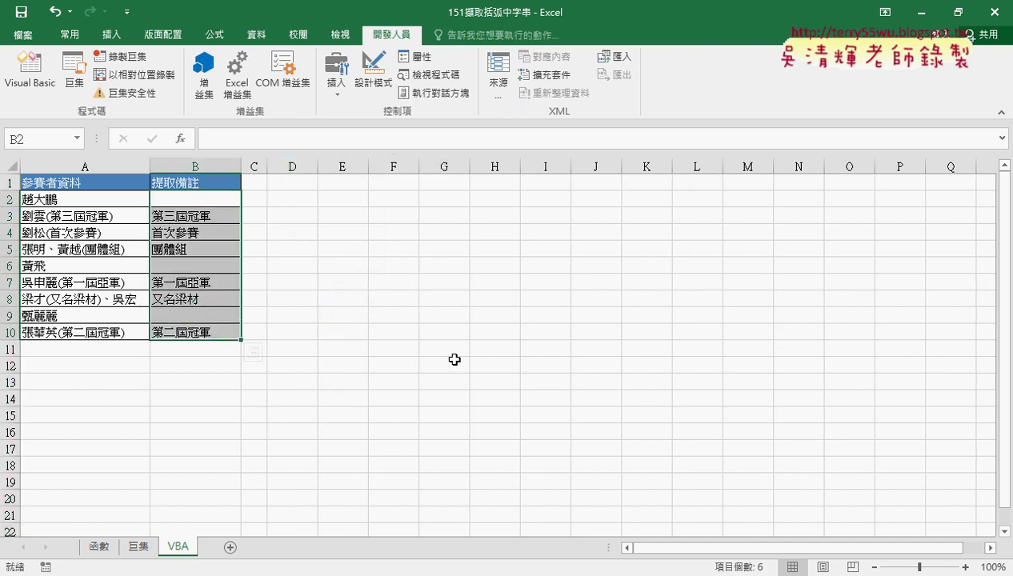
Add an indented 'a=' line after For i = 2 To 10 in 切割字串
{"action": "mouse_move", "coordinate": [404, 550]}
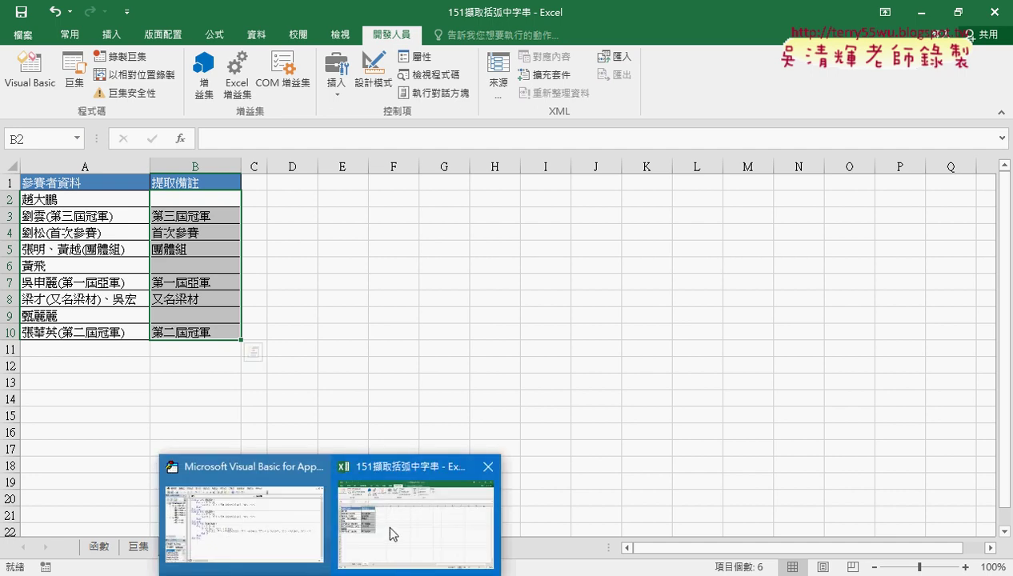
{"action": "left_click", "coordinate": [265, 535]}
{"action": "left_click", "coordinate": [726, 197]}
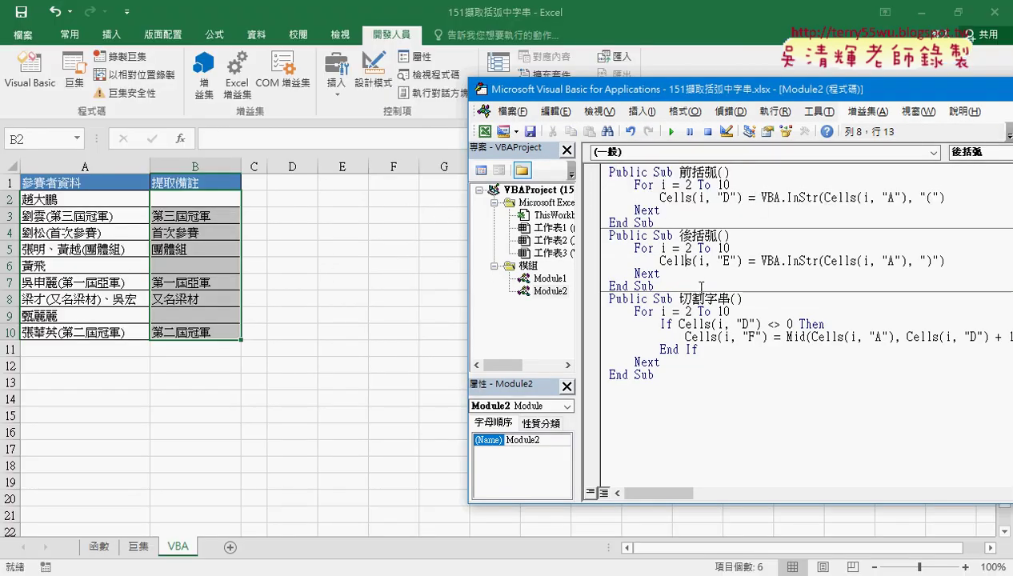
{"action": "left_click", "coordinate": [742, 310]}
{"action": "key", "text": "Return"}
{"action": "key", "text": "Tab"}
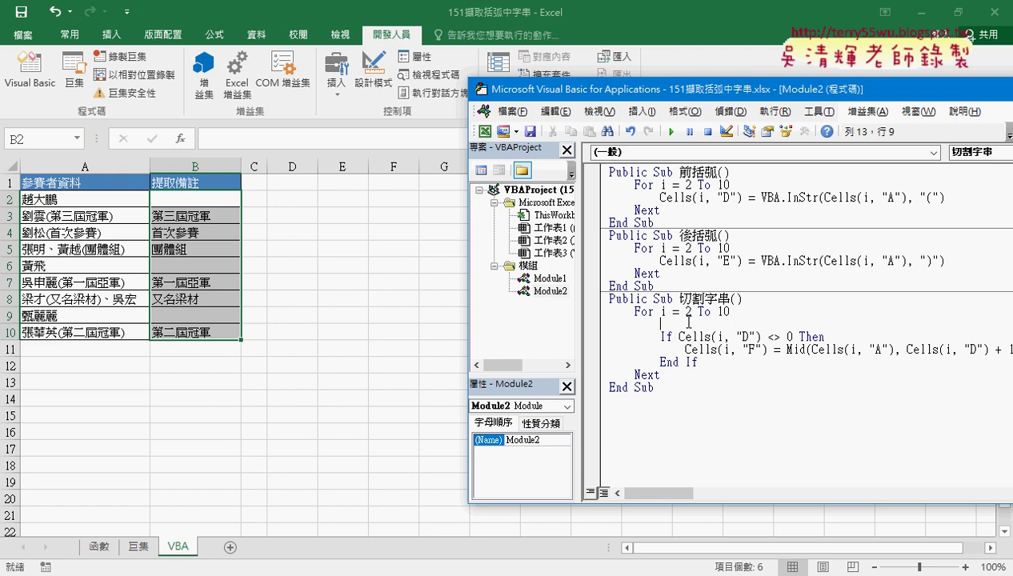
{"action": "type", "text": "a="}
{"action": "left_click", "coordinate": [868, 224]}
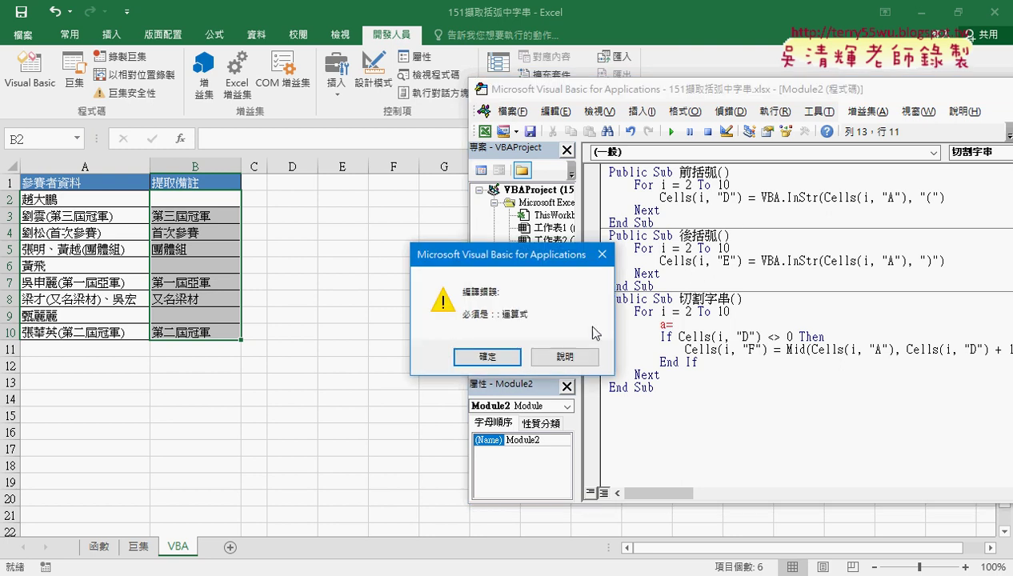
{"action": "left_click", "coordinate": [502, 355]}
Copy VBA.InStr(Cells(i, "A"), "(") from 前括弧 and paste it after a=
{"action": "left_click_drag", "start_coordinate": [761, 198], "coordinate": [945, 198]}
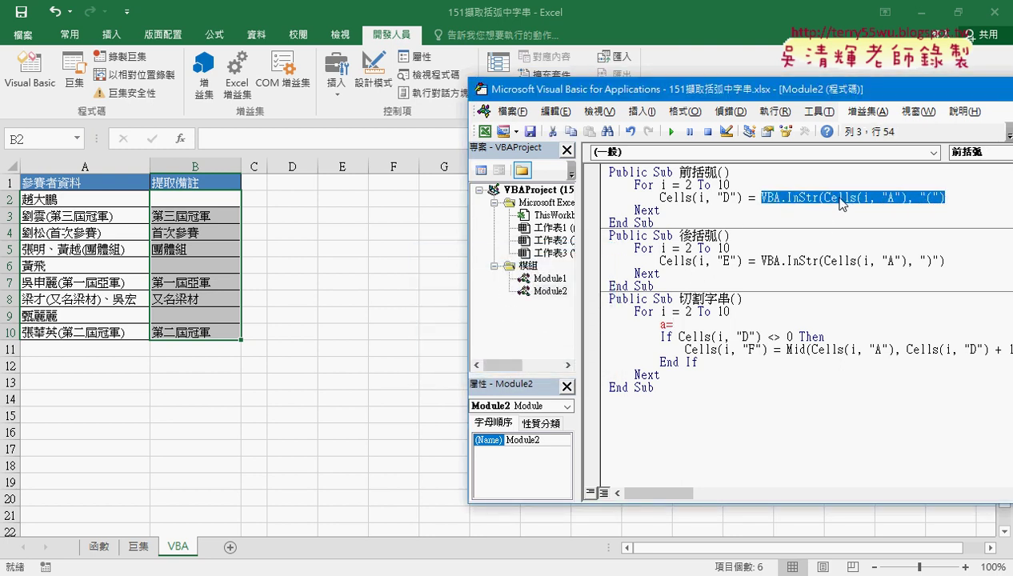
{"action": "key", "text": "ctrl+c"}
{"action": "left_click", "coordinate": [708, 325]}
{"action": "key", "text": "ctrl+v"}
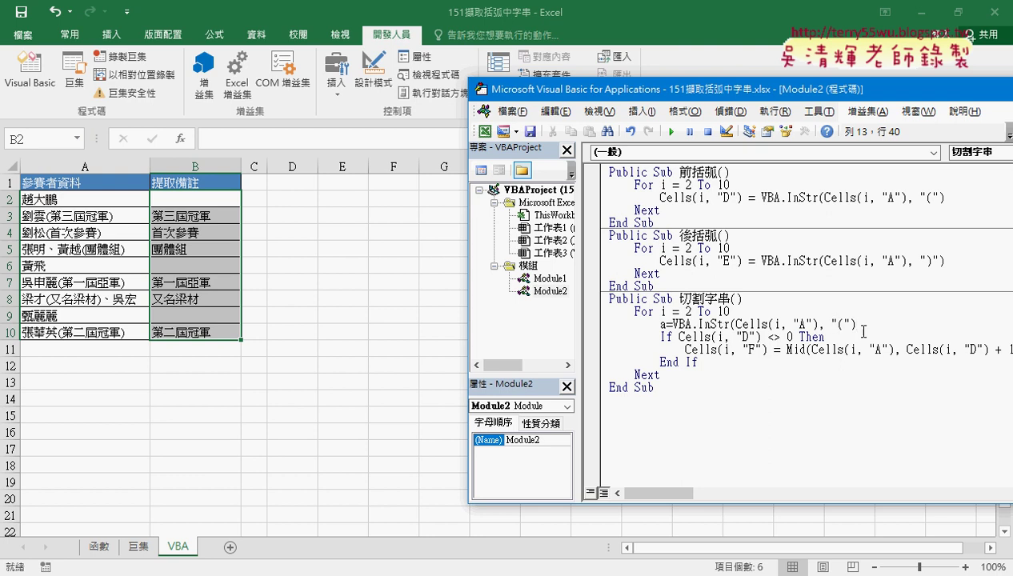
{"action": "key", "text": "Return"}
{"action": "left_click_drag", "start_coordinate": [869, 324], "coordinate": [685, 324]}
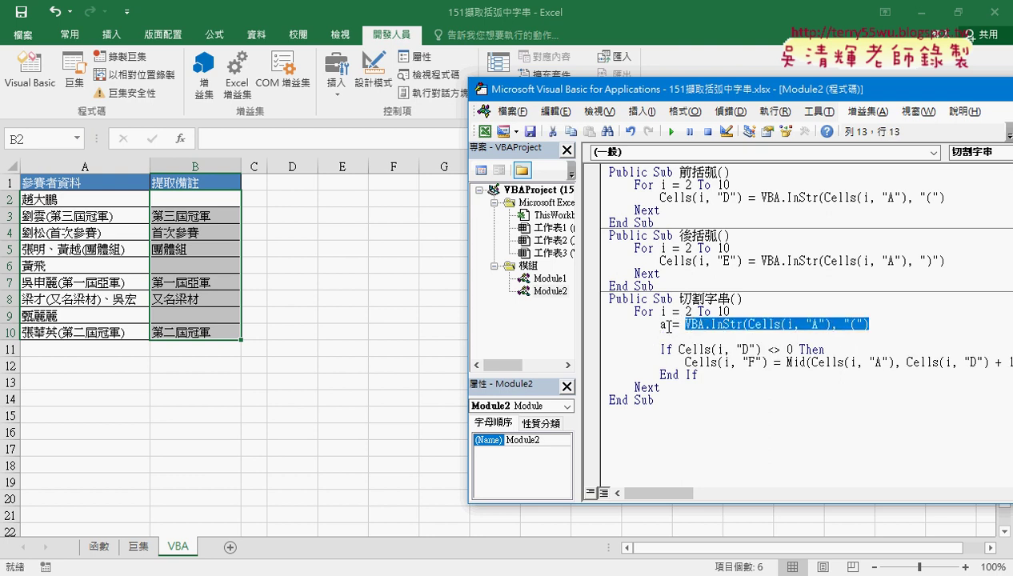
{"action": "double_click", "coordinate": [662, 324]}
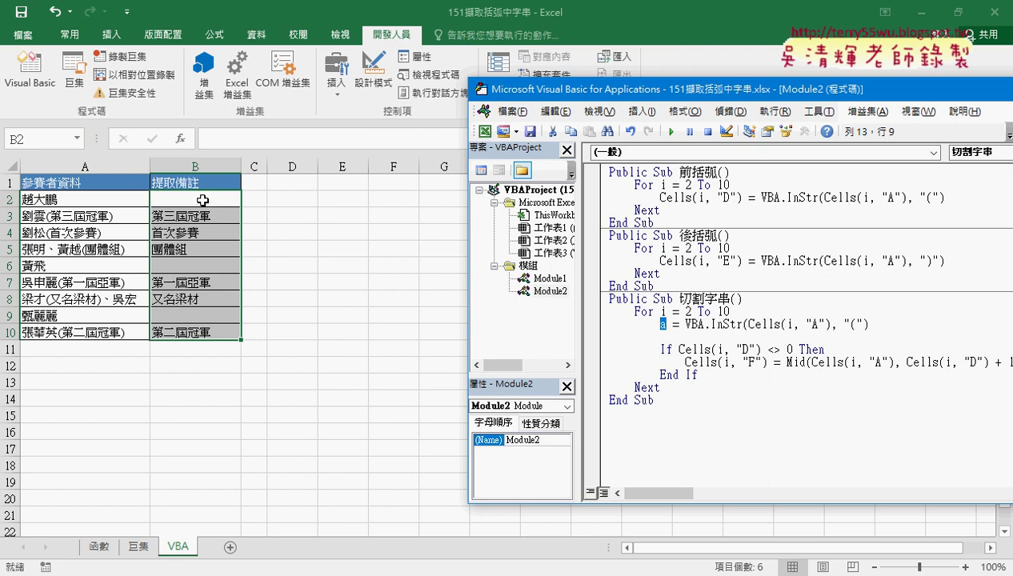
Write b= and paste VBA.InStr(Cells(i, "A"), ")") copied from 後括弧 after it
{"action": "left_click", "coordinate": [662, 337]}
{"action": "type", "text": "b="}
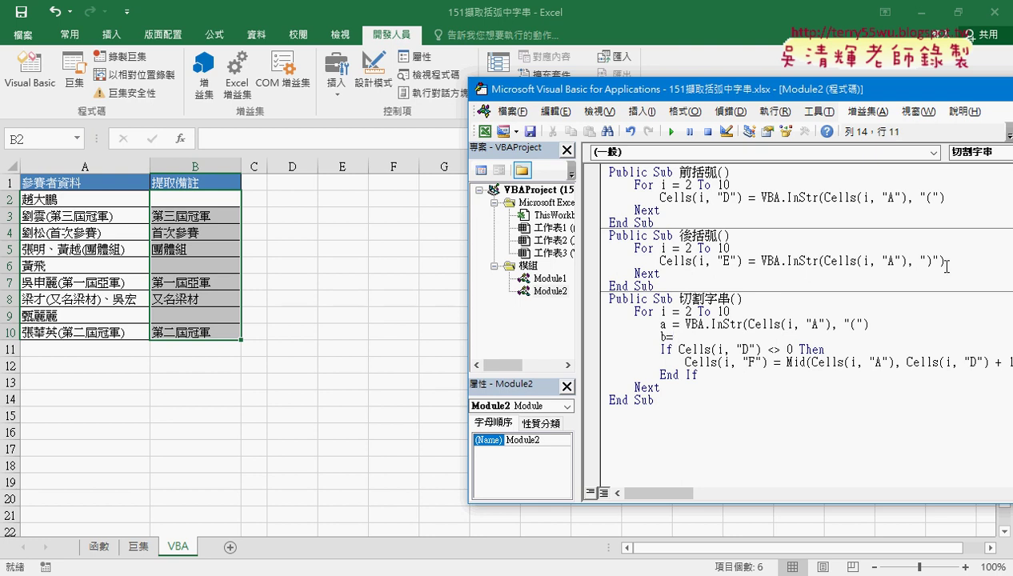
{"action": "left_click", "coordinate": [627, 298]}
{"action": "key", "text": "Return"}
{"action": "left_click_drag", "start_coordinate": [761, 261], "coordinate": [945, 261]}
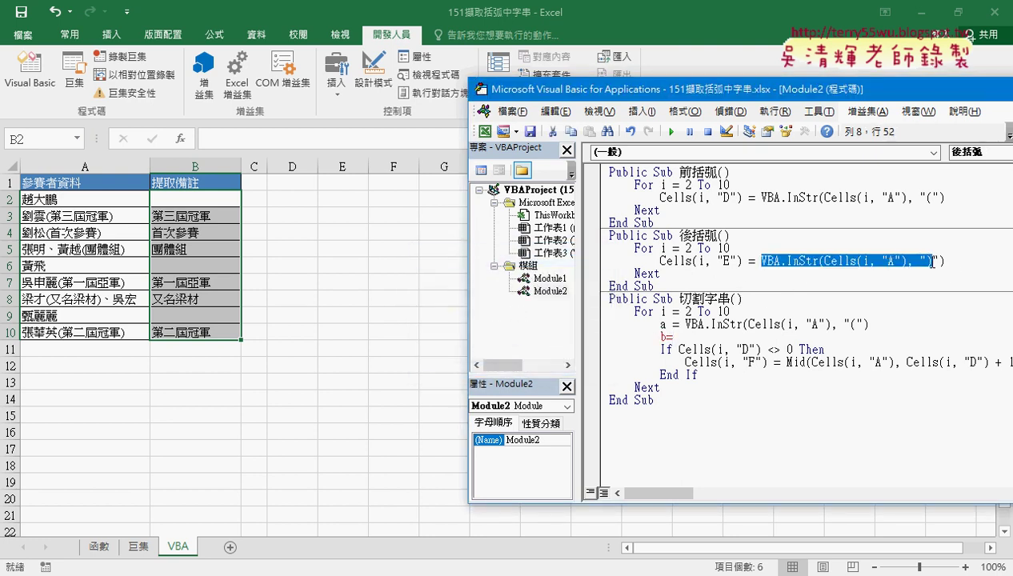
{"action": "key", "text": "ctrl+c"}
{"action": "left_click", "coordinate": [734, 337]}
{"action": "key", "text": "ctrl+v"}
{"action": "left_click", "coordinate": [741, 324]}
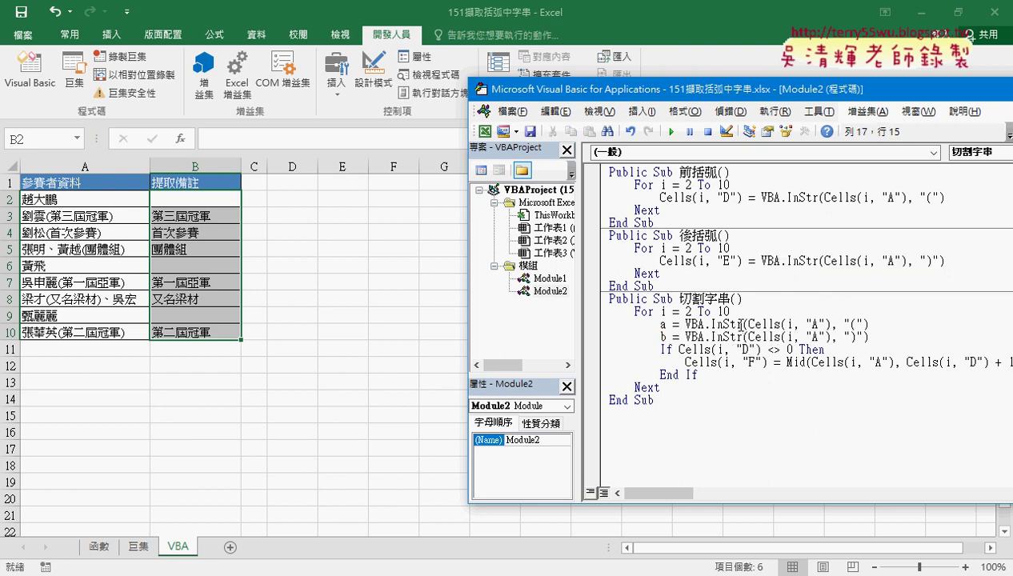
Point out the variables a and b, then shift the editor window to show longer lines
{"action": "double_click", "coordinate": [662, 324]}
{"action": "left_click", "coordinate": [856, 336]}
{"action": "left_click", "coordinate": [664, 337]}
{"action": "double_click", "coordinate": [663, 337]}
{"action": "left_click_drag", "start_coordinate": [638, 90], "coordinate": [418, 94]}
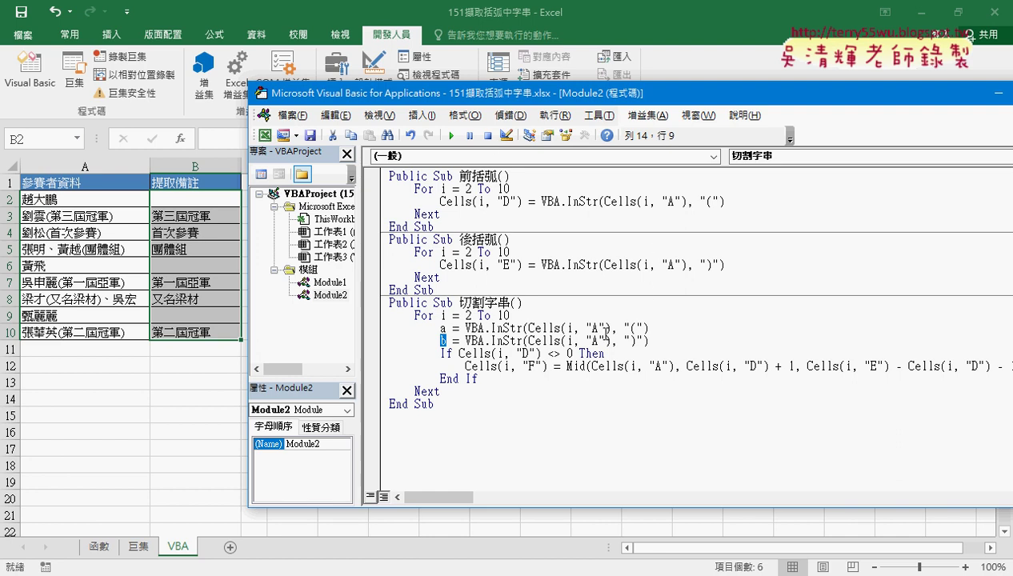
Make the If test use a and rewrite Mid as Mid(Cells(i, "A"), a + 1, b - a - 1)
{"action": "left_click_drag", "start_coordinate": [459, 352], "coordinate": [542, 353]}
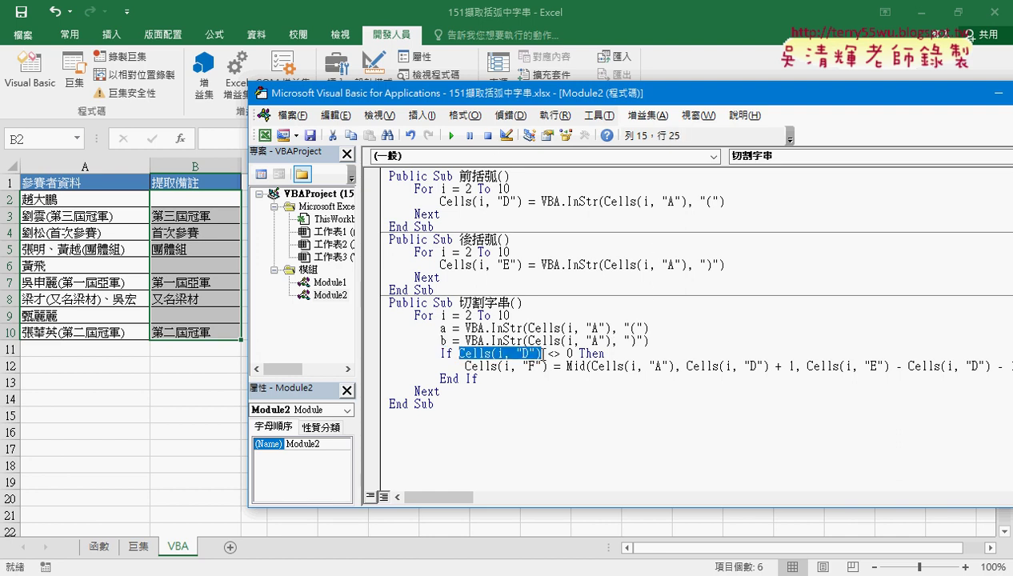
{"action": "type", "text": "a"}
{"action": "left_click_drag", "start_coordinate": [495, 353], "coordinate": [459, 353]}
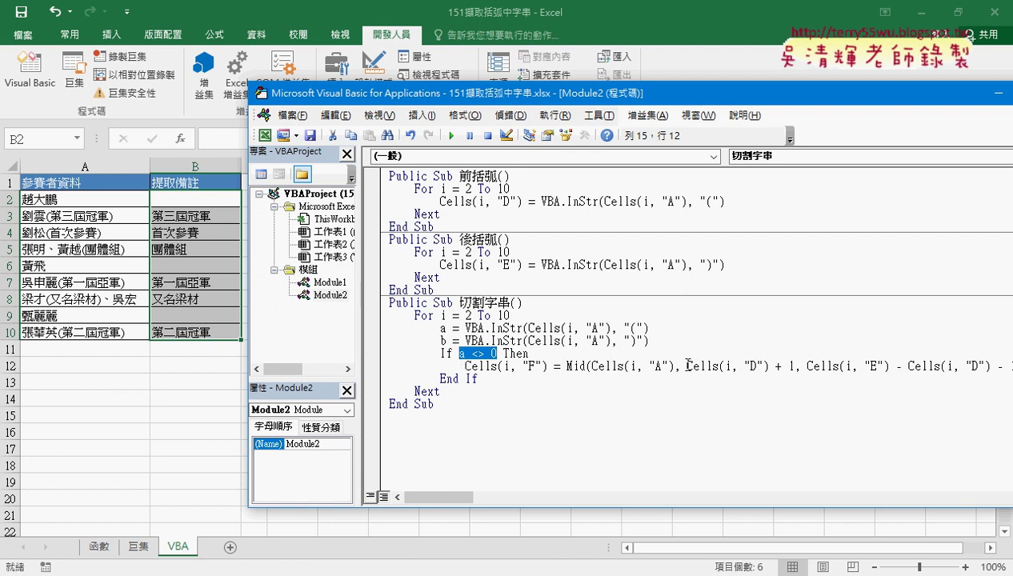
{"action": "left_click_drag", "start_coordinate": [688, 366], "coordinate": [769, 366]}
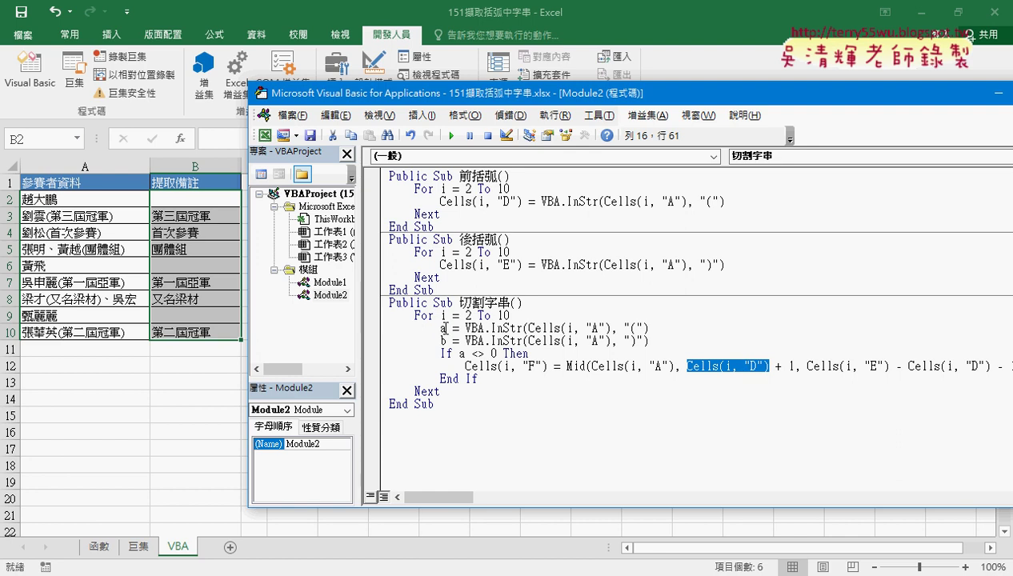
{"action": "type", "text": "a"}
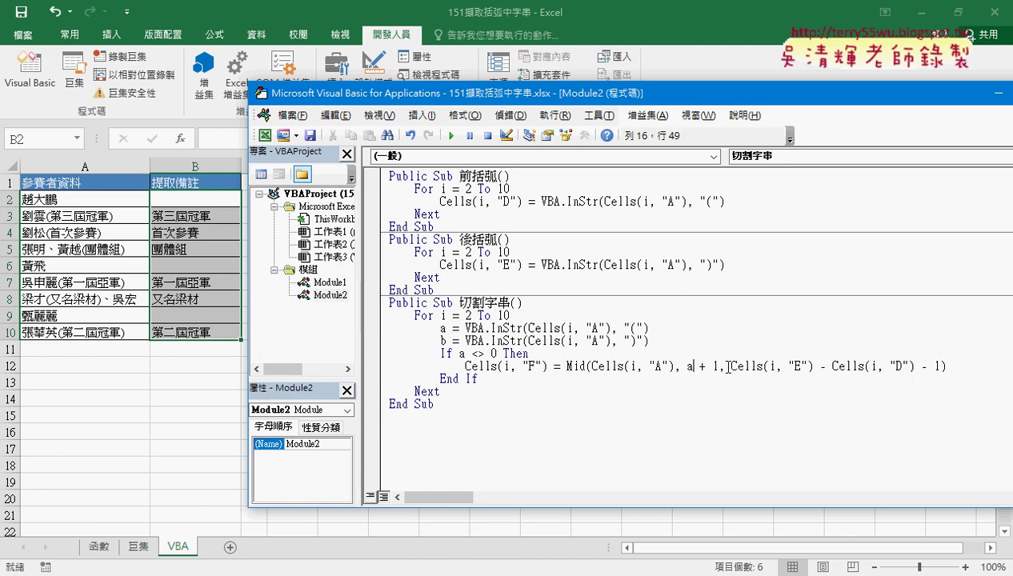
{"action": "left_click_drag", "start_coordinate": [731, 365], "coordinate": [813, 366]}
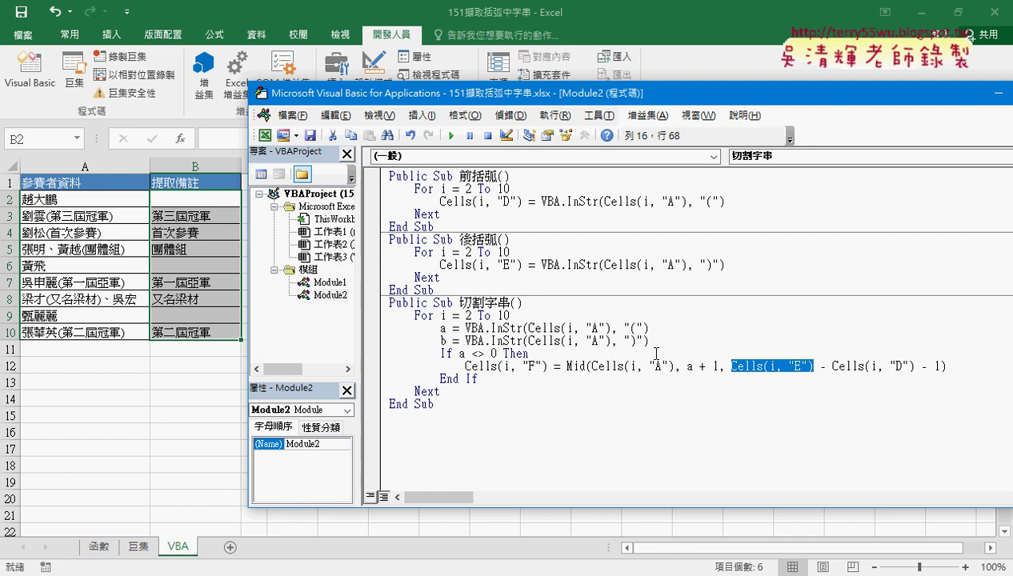
{"action": "type", "text": "b"}
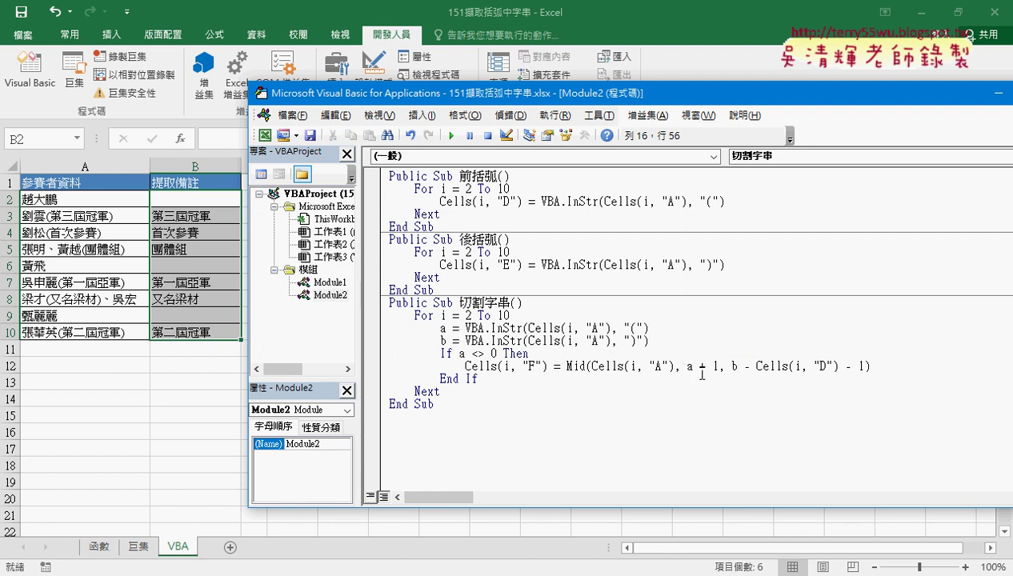
{"action": "left_click_drag", "start_coordinate": [757, 365], "coordinate": [838, 365]}
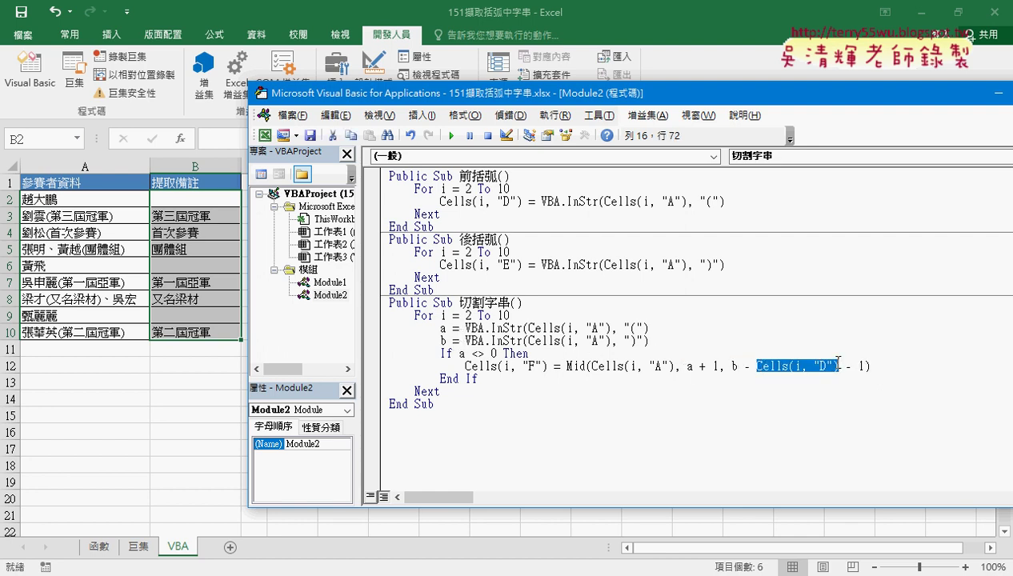
{"action": "type", "text": "a"}
{"action": "left_click", "coordinate": [742, 420]}
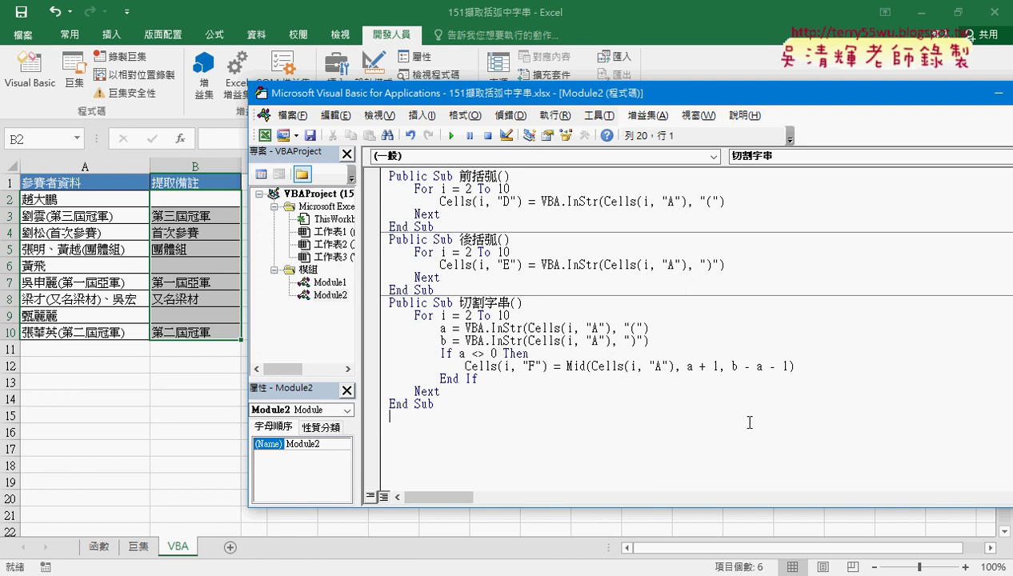
{"action": "left_click", "coordinate": [560, 213]}
{"action": "left_click_drag", "start_coordinate": [648, 328], "coordinate": [463, 328]}
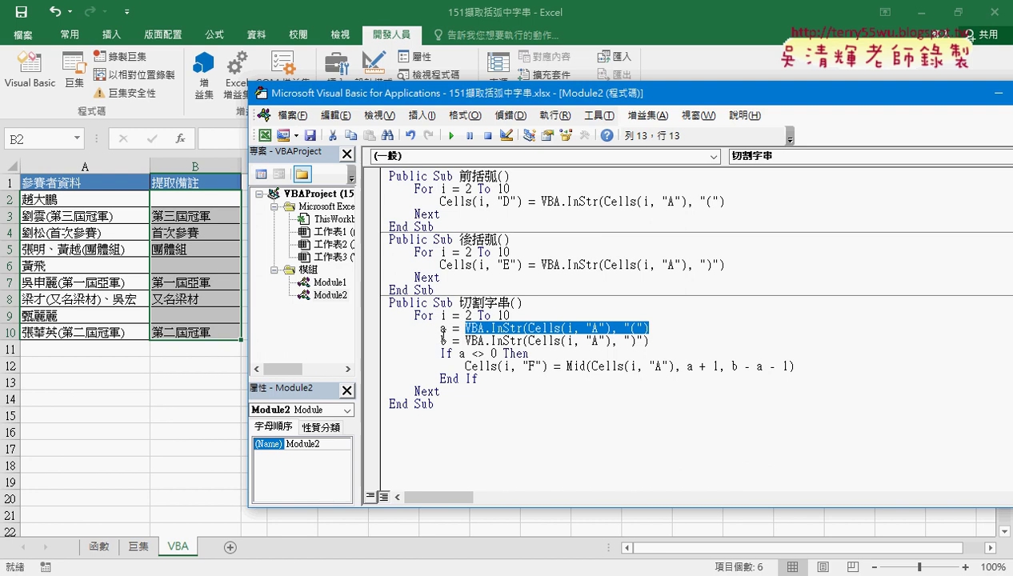
{"action": "left_click", "coordinate": [441, 328]}
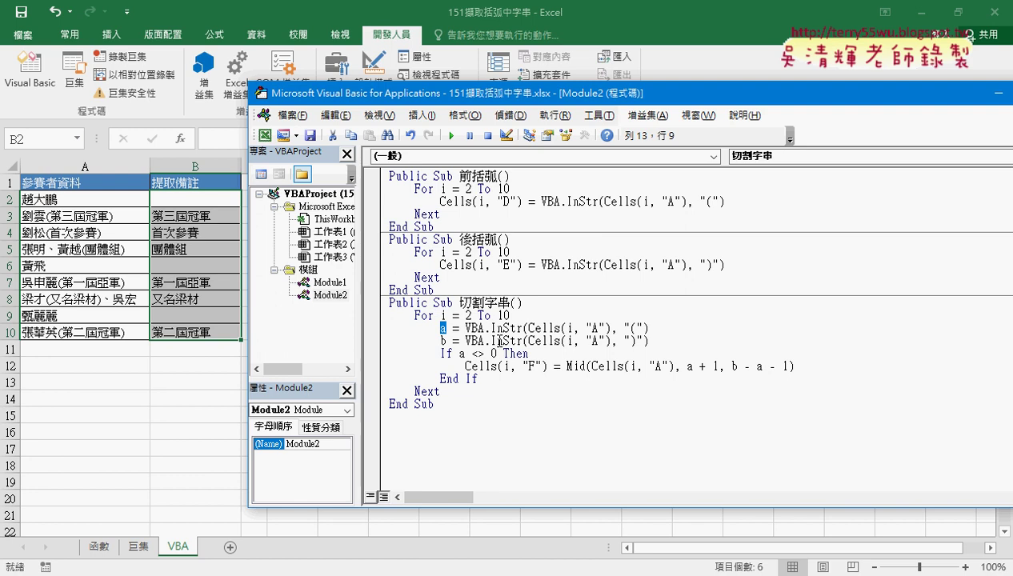
{"action": "left_click", "coordinate": [549, 304]}
{"action": "key", "text": "Return"}
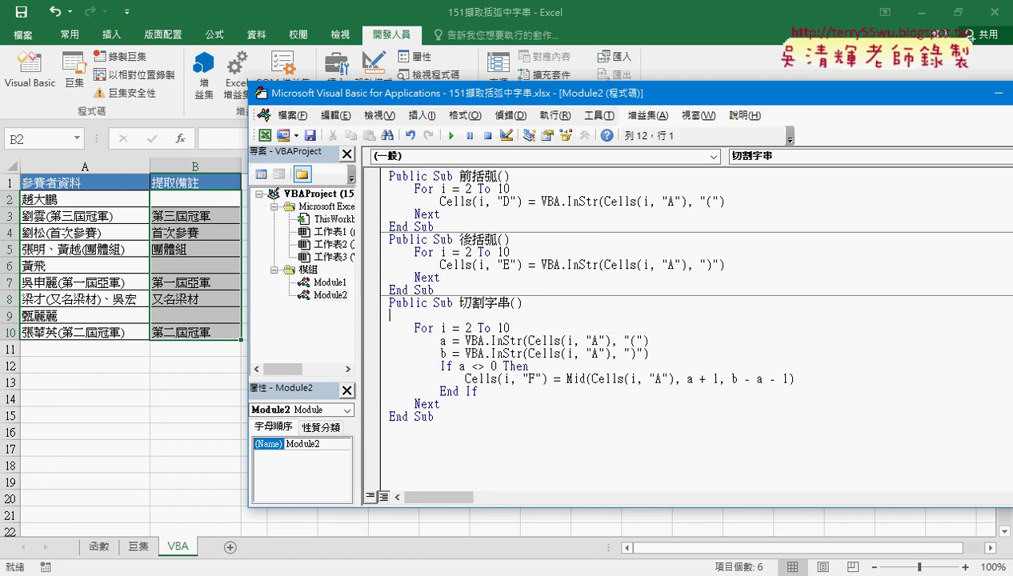
{"action": "type", "text": "dim"}
{"action": "type", "text": " a as"}
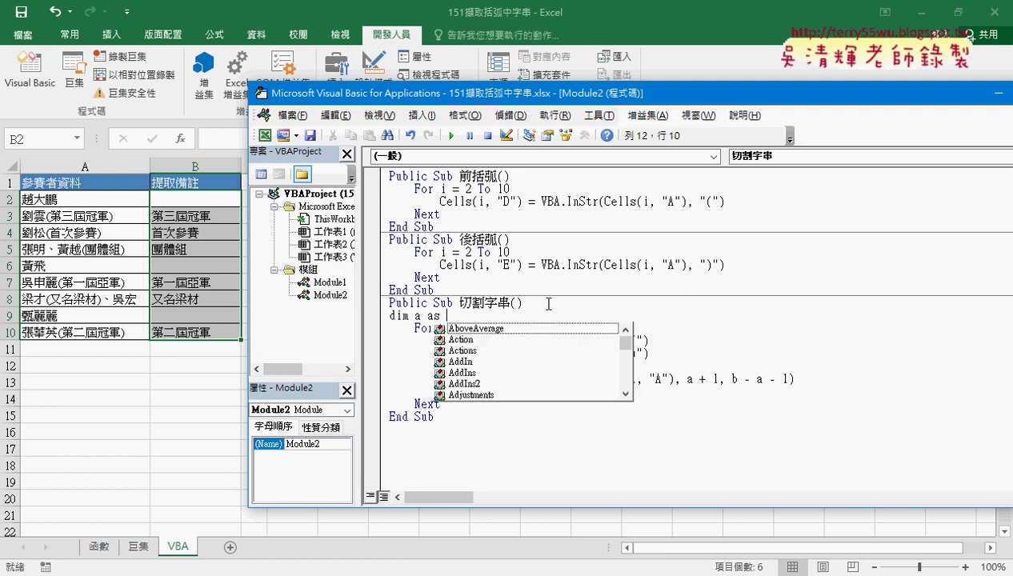
{"action": "type", "text": " in"}
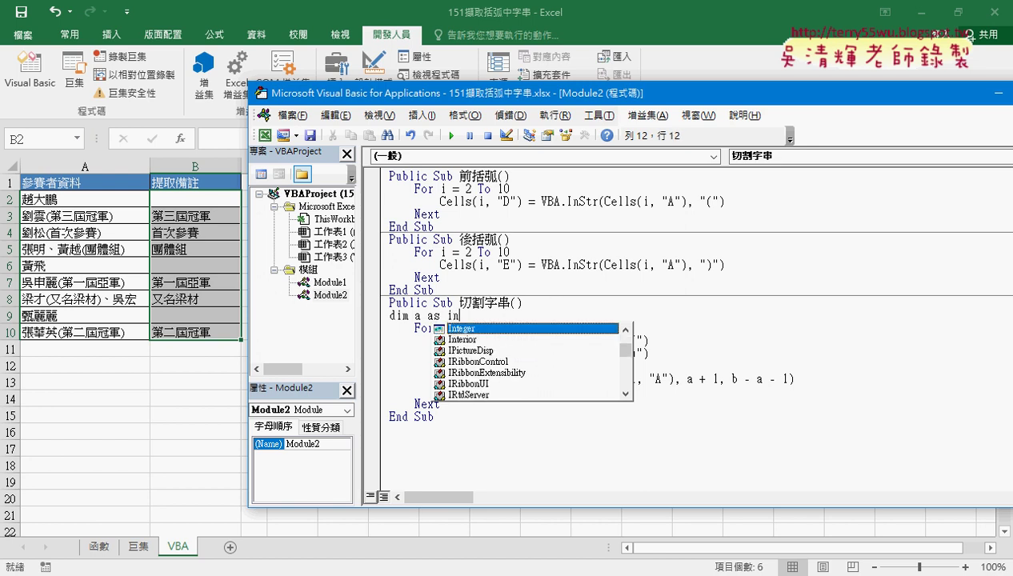
{"action": "key", "text": "Tab"}
{"action": "key", "text": "Down"}
{"action": "key", "text": "Up"}
{"action": "key", "text": "Left"}
{"action": "key", "text": "Left"}
{"action": "key", "text": "Left"}
{"action": "key", "text": "Left"}
{"action": "key", "text": "Left"}
{"action": "type", "text": ", b"}
{"action": "key", "text": "Down"}
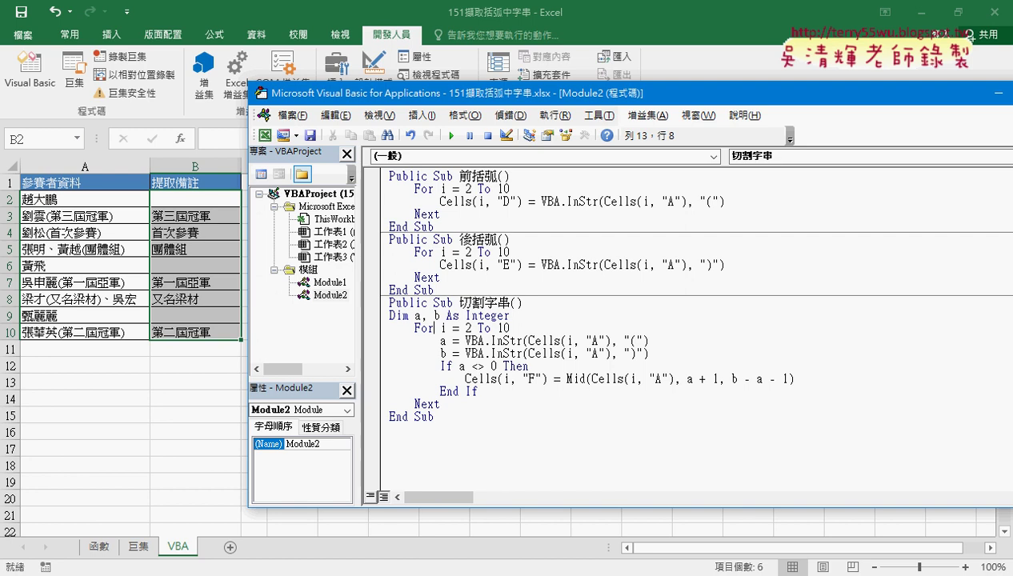
{"action": "left_click_drag", "start_coordinate": [510, 315], "coordinate": [411, 317]}
{"action": "left_click", "coordinate": [373, 328]}
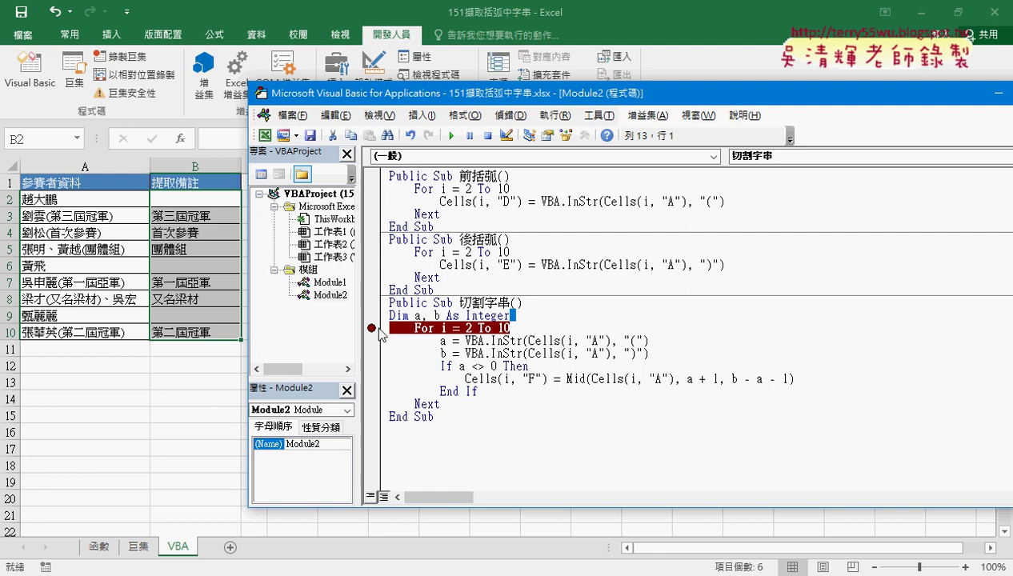
{"action": "left_click", "coordinate": [373, 328]}
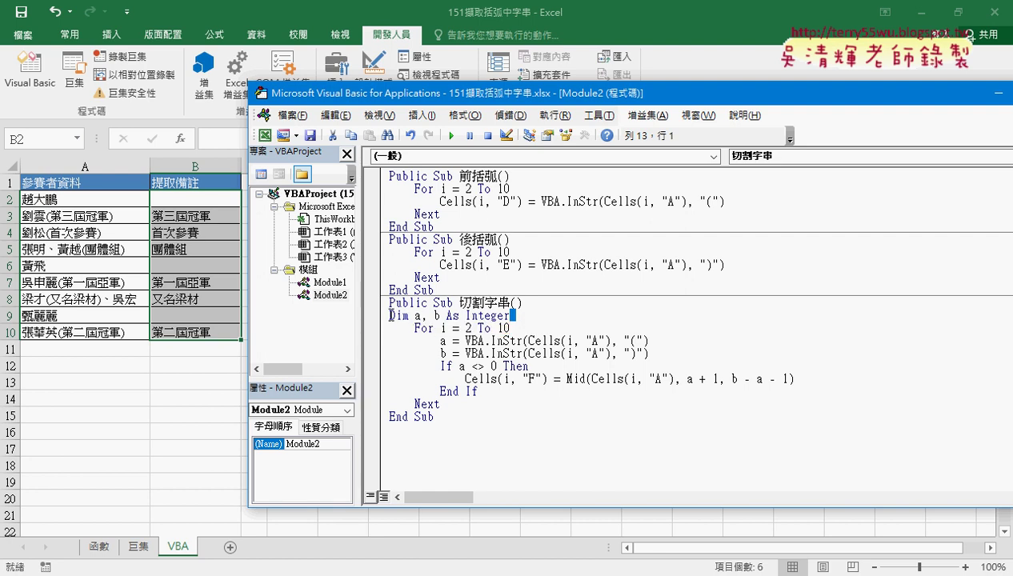
{"action": "left_click_drag", "start_coordinate": [389, 315], "coordinate": [549, 314]}
{"action": "key", "text": "Delete"}
{"action": "key", "text": "Delete"}
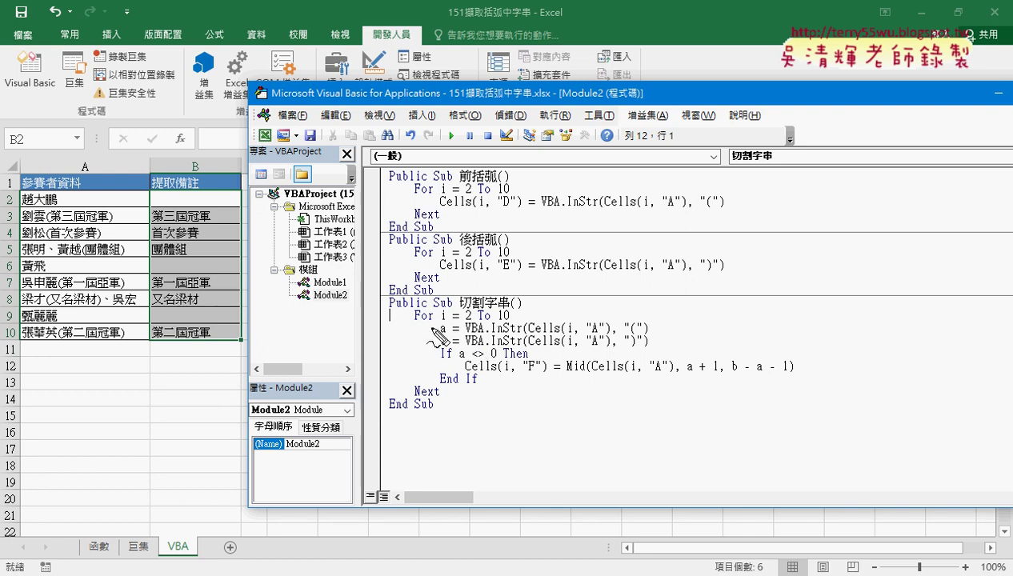
Clear the screen annotations and drag the VBA editor right to uncover columns A and B
{"action": "left_click_drag", "start_coordinate": [414, 322], "coordinate": [431, 318]}
{"action": "mouse_move", "coordinate": [416, 398]}
{"action": "left_mouse_down"}
{"action": "mouse_move", "coordinate": [438, 393]}
{"action": "mouse_move", "coordinate": [450, 358]}
{"action": "mouse_move", "coordinate": [479, 384]}
{"action": "left_mouse_up"}
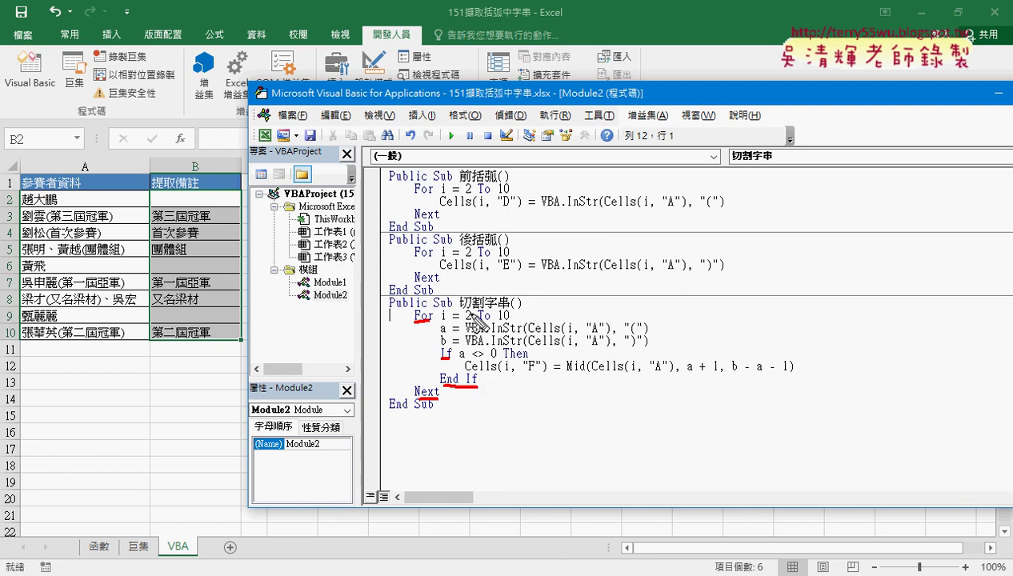
{"action": "left_click_drag", "start_coordinate": [446, 325], "coordinate": [446, 334]}
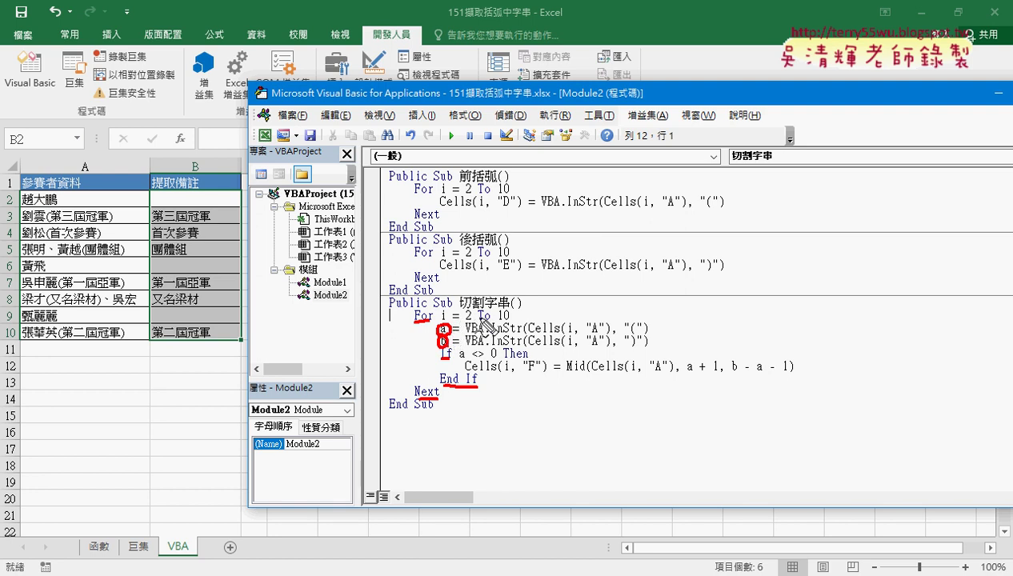
{"action": "key", "text": "Escape"}
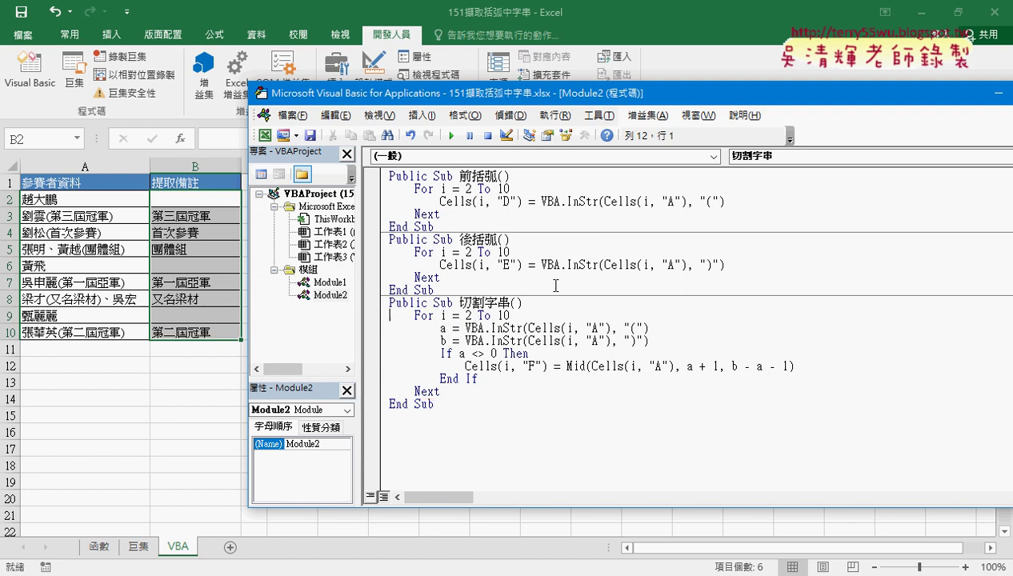
{"action": "left_click_drag", "start_coordinate": [585, 101], "coordinate": [697, 88]}
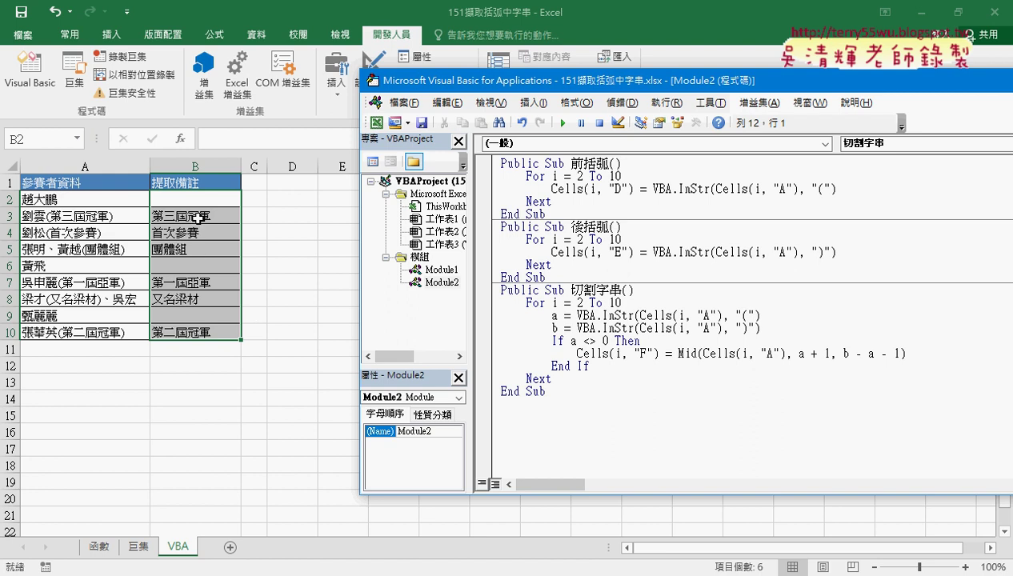
Clear B2:B10 and run 切割字串, which still writes its results to column F
{"action": "left_click_drag", "start_coordinate": [200, 196], "coordinate": [209, 331]}
{"action": "key", "text": "Delete"}
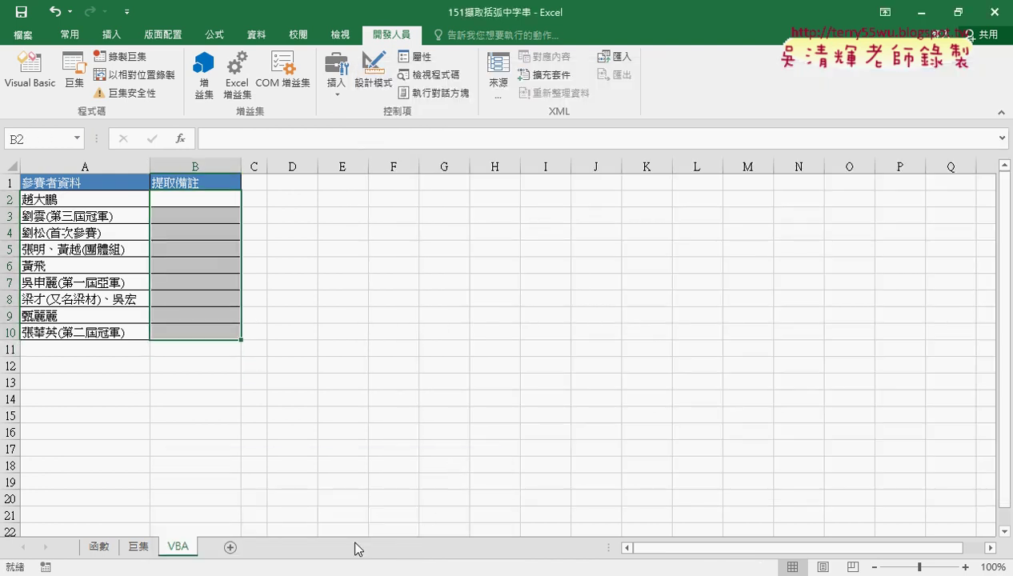
{"action": "left_click", "coordinate": [290, 506]}
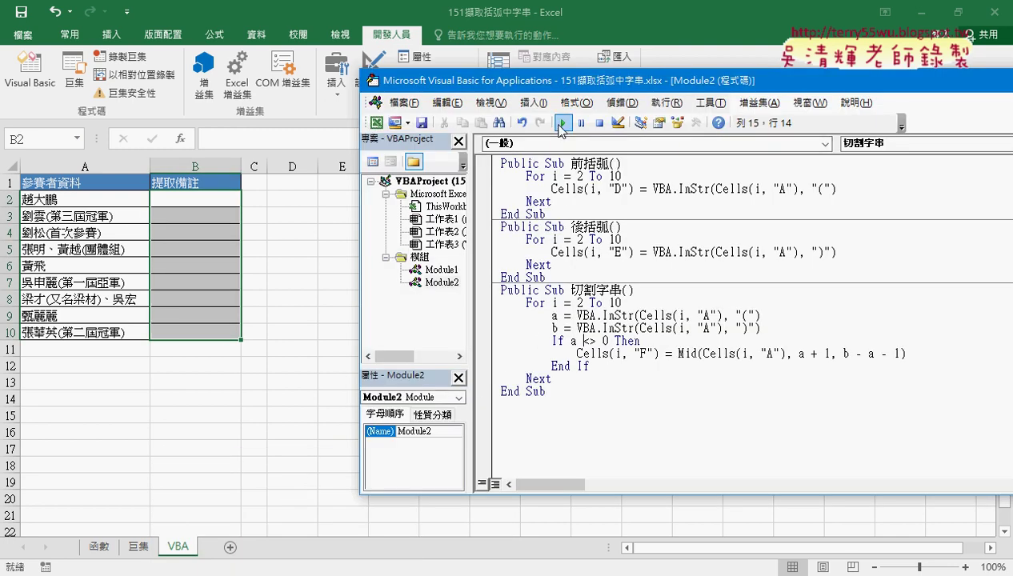
{"action": "left_click", "coordinate": [562, 124]}
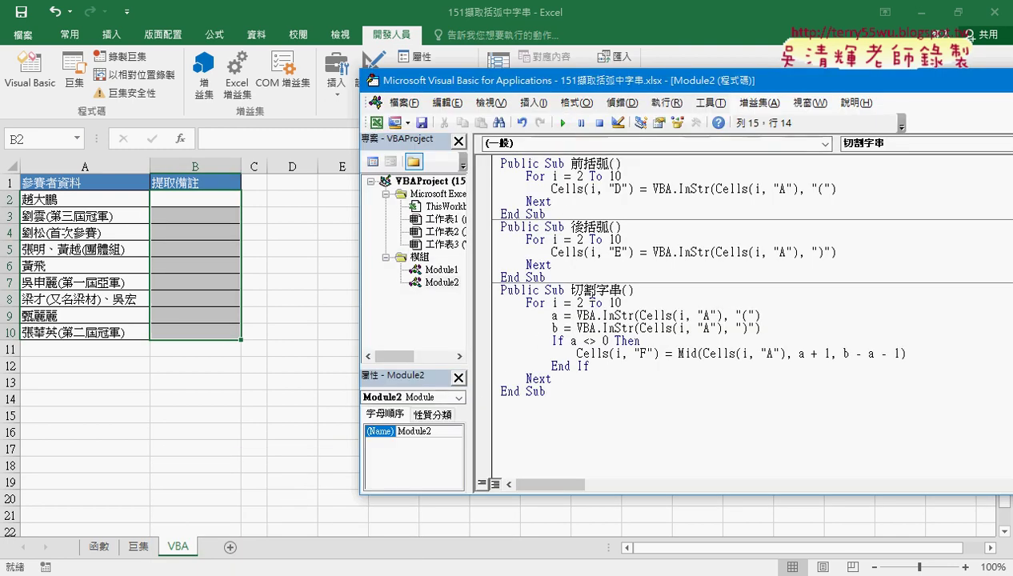
{"action": "left_click_drag", "start_coordinate": [537, 79], "coordinate": [661, 72]}
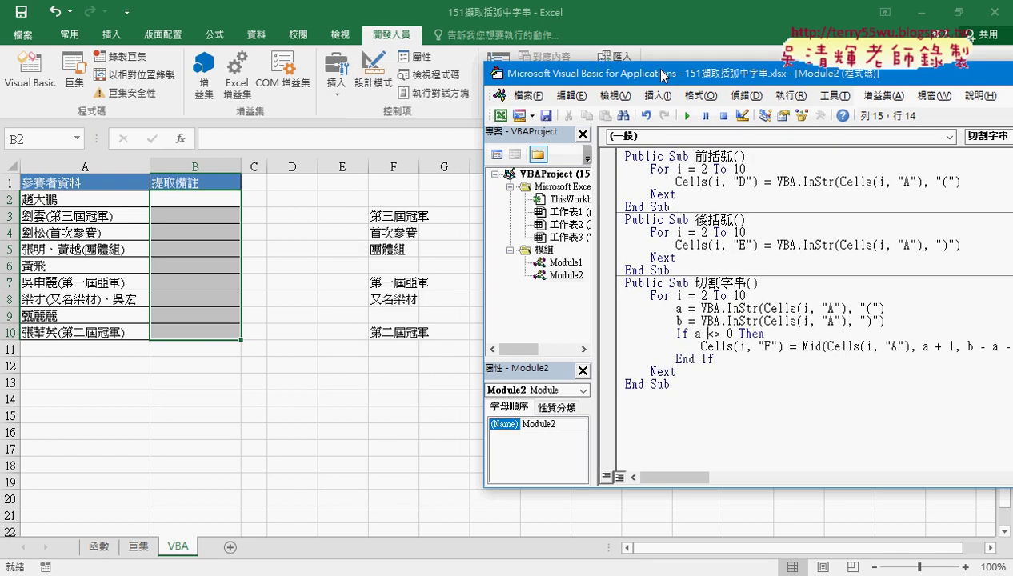
Change the output to Cells(i, "B") and rerun 切割字串 to fill column B
{"action": "double_click", "coordinate": [767, 346]}
{"action": "type", "text": "B"}
{"action": "left_click", "coordinate": [738, 321]}
{"action": "left_click", "coordinate": [687, 117]}
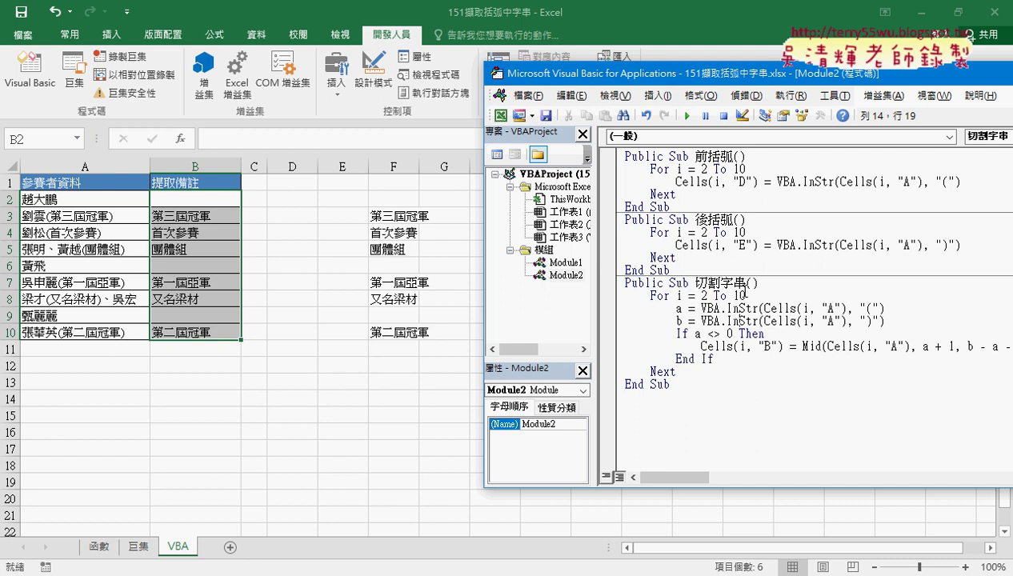
Copy the 後括弧 macro and rename the copy 清除
{"action": "mouse_move", "coordinate": [672, 270]}
{"action": "left_mouse_down"}
{"action": "mouse_move", "coordinate": [618, 222]}
{"action": "mouse_move", "coordinate": [621, 397]}
{"action": "left_mouse_up"}
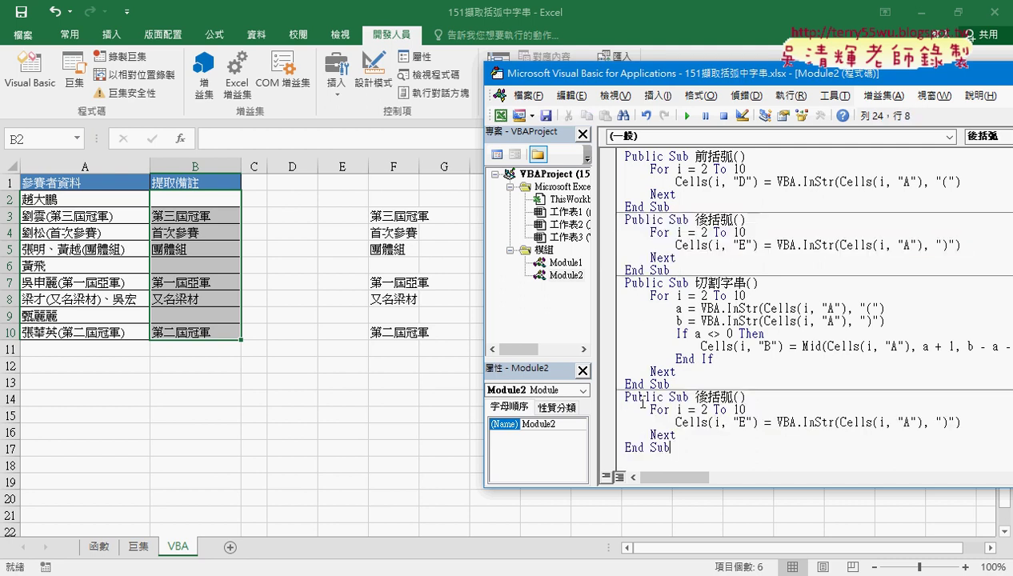
{"action": "left_click_drag", "start_coordinate": [693, 397], "coordinate": [735, 397]}
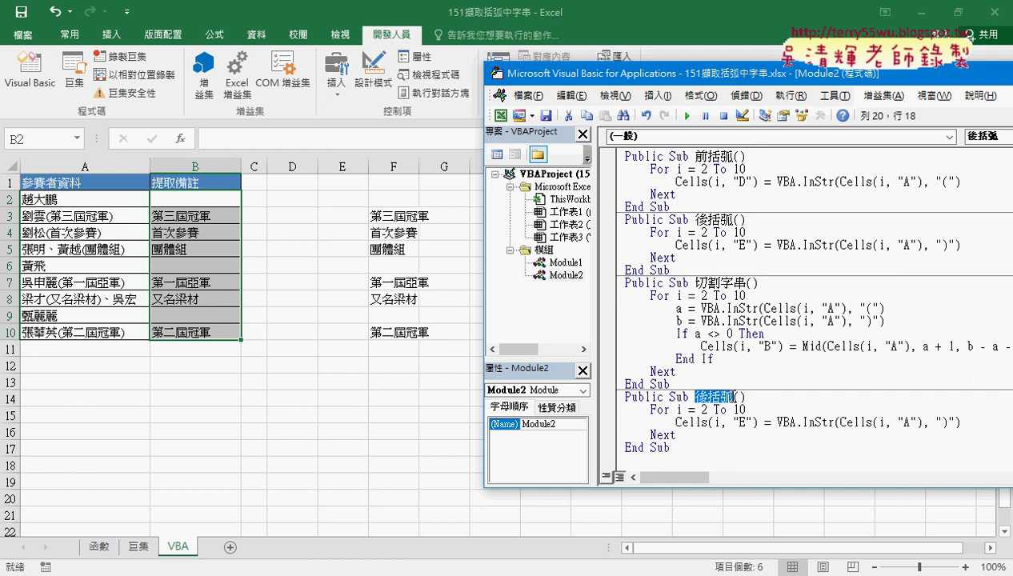
{"action": "key", "text": "BackSpace"}
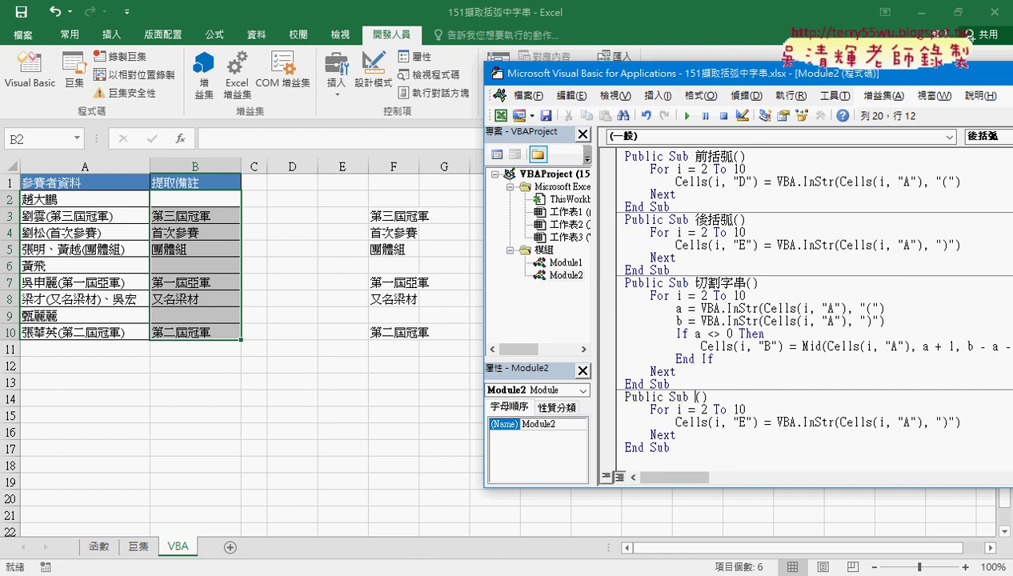
{"action": "type", "text": "ㄑㄧㄢ清除"}
{"action": "key", "text": "Return"}
Change the 清除 macro's loop body to Cells(i, "B") = ""
{"action": "double_click", "coordinate": [742, 421]}
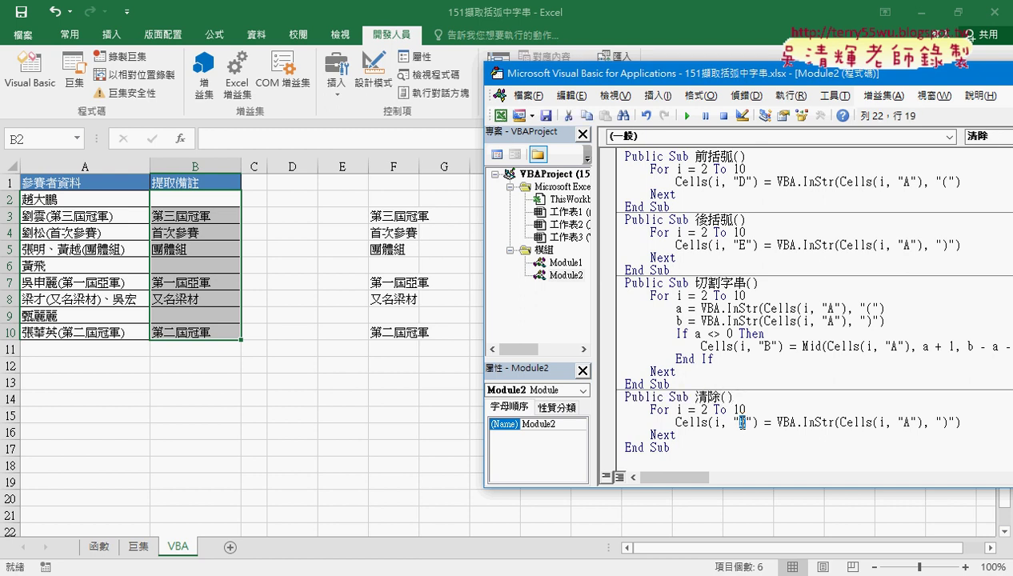
{"action": "type", "text": "B"}
{"action": "left_click_drag", "start_coordinate": [777, 422], "coordinate": [963, 425]}
{"action": "type", "text": "\"\""}
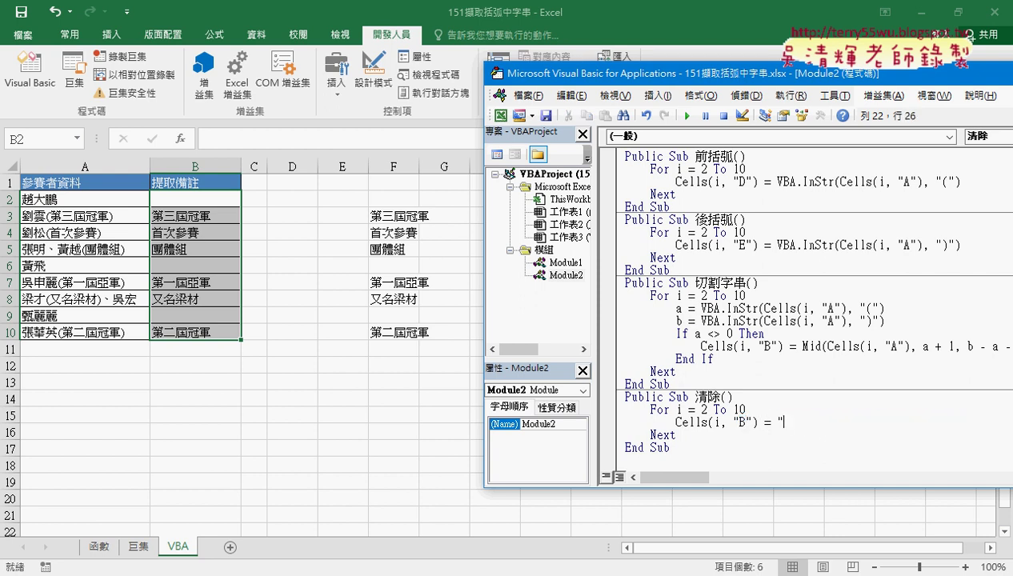
{"action": "left_click", "coordinate": [765, 419]}
Run 清除 to empty column B, then select the leftover results in column F
{"action": "left_click", "coordinate": [687, 117]}
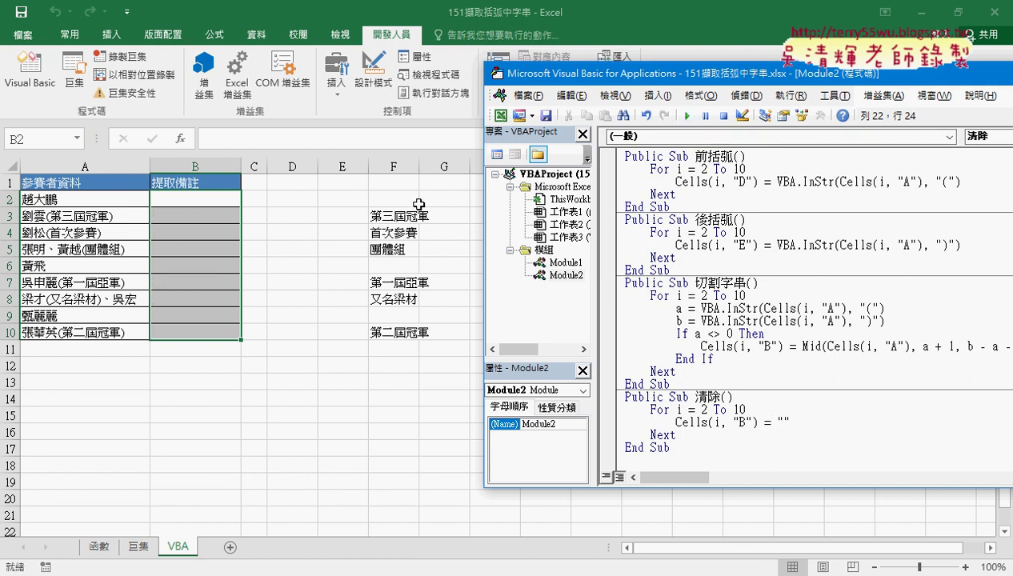
{"action": "key", "text": "alt+F11"}
{"action": "left_click_drag", "start_coordinate": [402, 181], "coordinate": [416, 349]}
Delete the leftover column F values and bring the VBA code editor back to the front
{"action": "key", "text": "Delete"}
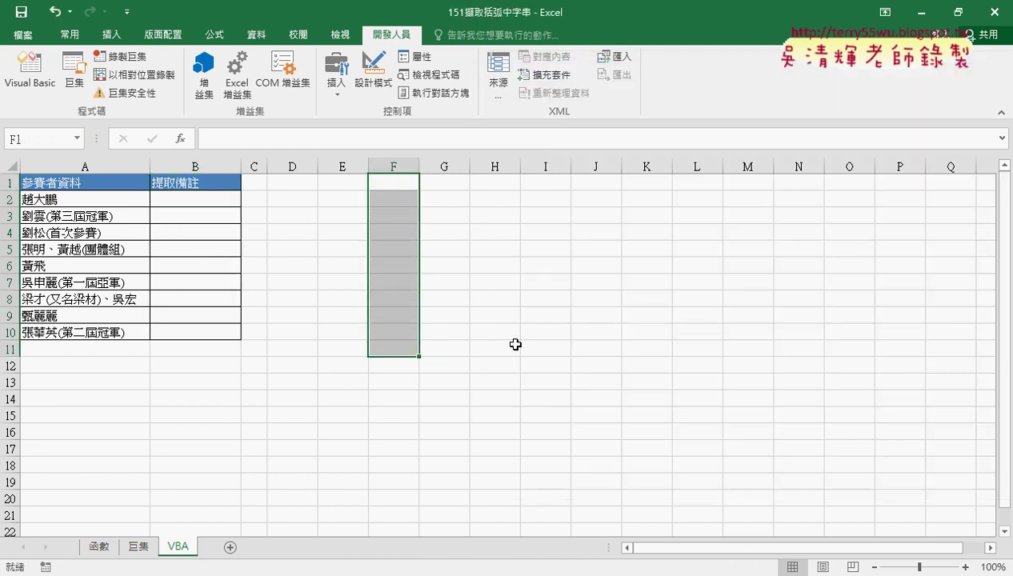
{"action": "left_click", "coordinate": [329, 575]}
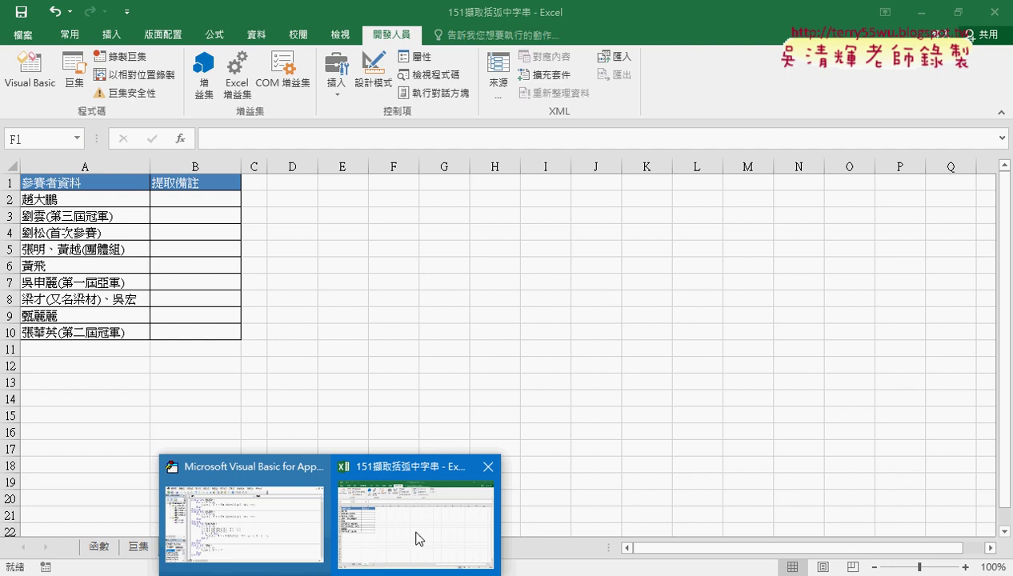
{"action": "left_click", "coordinate": [294, 532]}
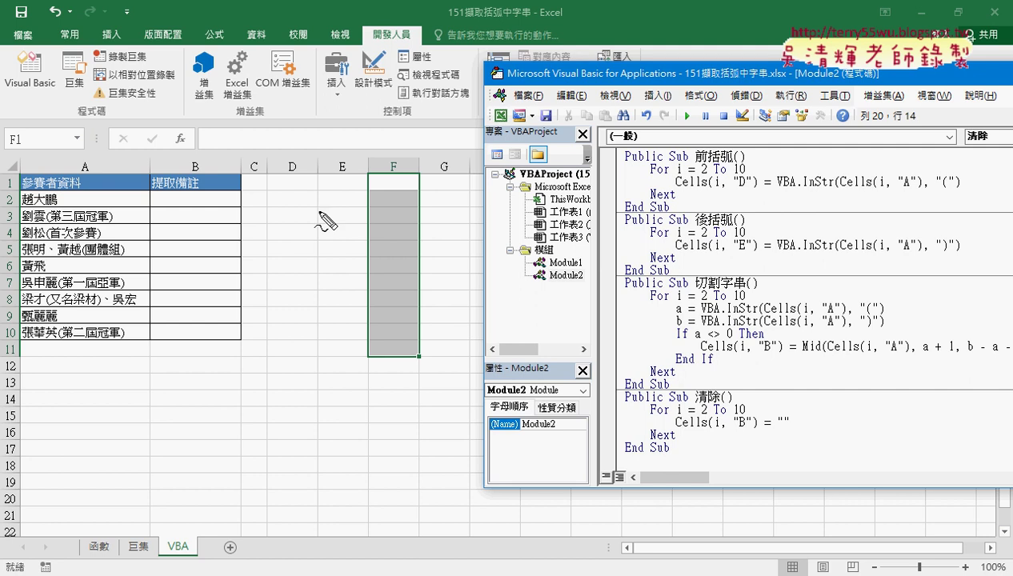
Drag-select several areas of the VBA editor holding the 切割字串 and 清除 macros
{"action": "left_click_drag", "start_coordinate": [271, 200], "coordinate": [277, 217]}
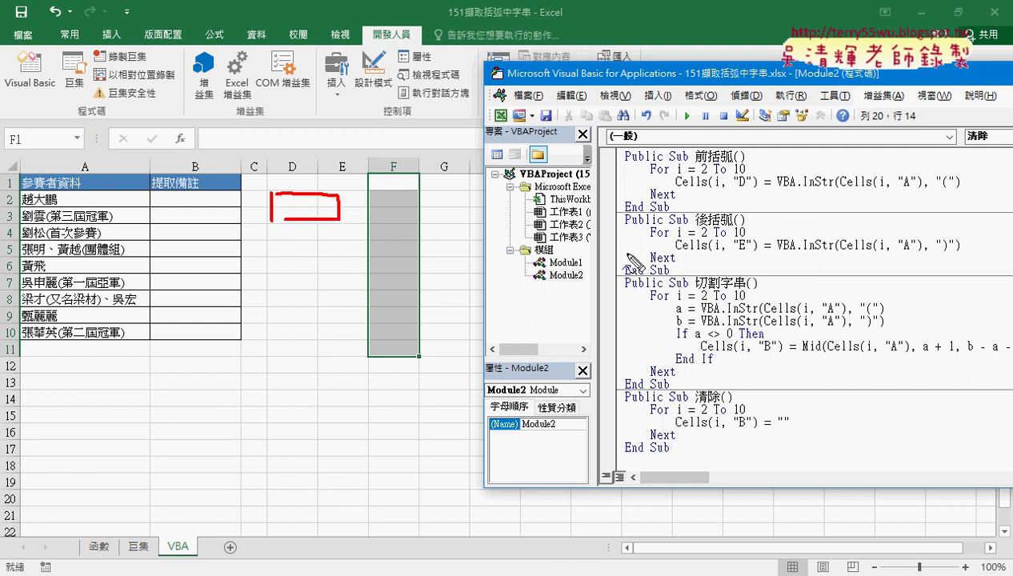
{"action": "left_click_drag", "start_coordinate": [695, 293], "coordinate": [758, 290]}
{"action": "left_click_drag", "start_coordinate": [277, 234], "coordinate": [278, 256]}
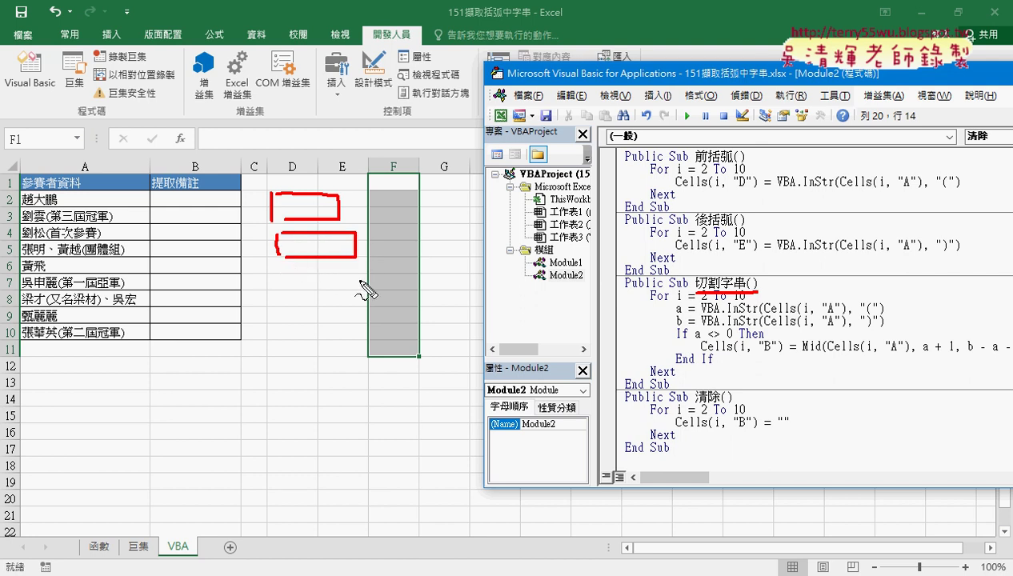
{"action": "left_click_drag", "start_coordinate": [680, 466], "coordinate": [654, 474]}
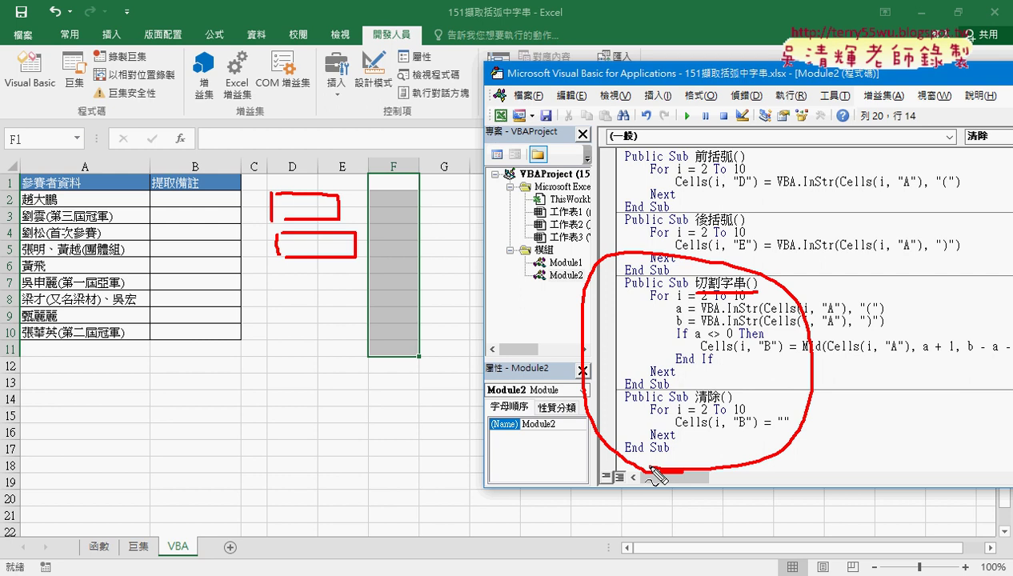
{"action": "left_click_drag", "start_coordinate": [187, 131], "coordinate": [191, 135]}
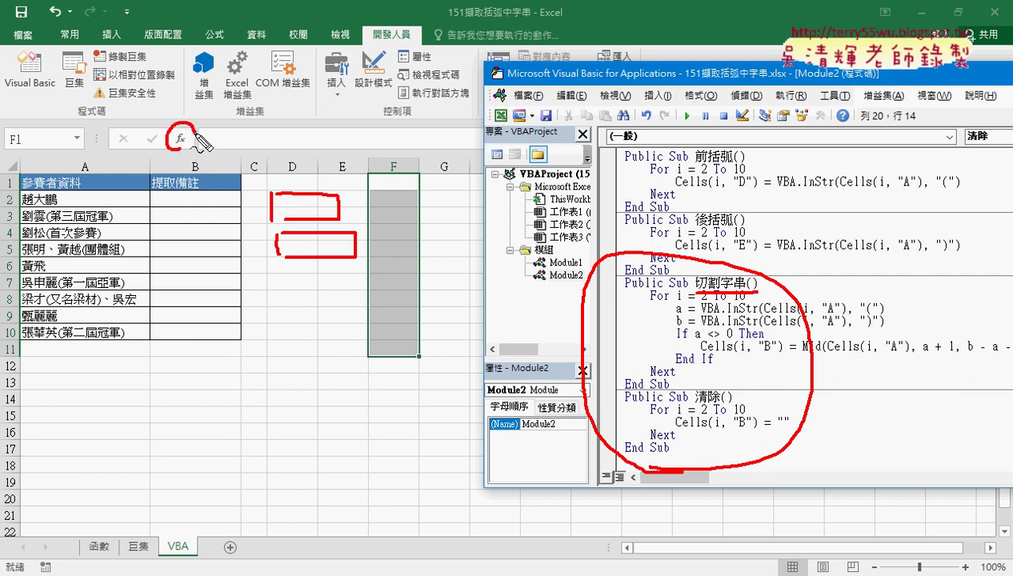
{"action": "mouse_move", "coordinate": [284, 110]}
{"action": "left_mouse_down"}
{"action": "mouse_move", "coordinate": [186, 138]}
{"action": "mouse_move", "coordinate": [205, 134]}
{"action": "left_mouse_up"}
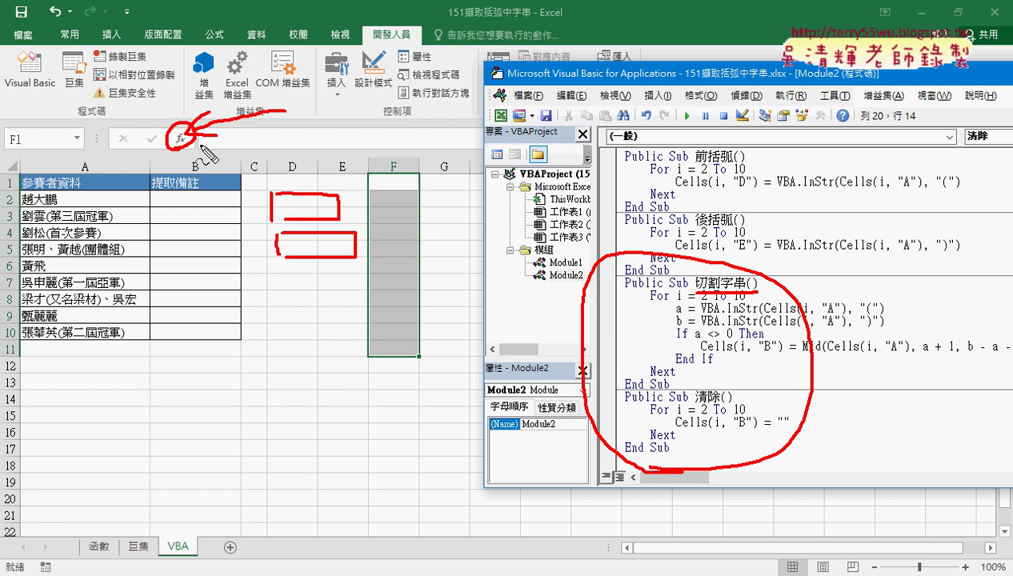
{"action": "left_click_drag", "start_coordinate": [68, 189], "coordinate": [104, 189]}
{"action": "left_click_drag", "start_coordinate": [24, 208], "coordinate": [56, 206]}
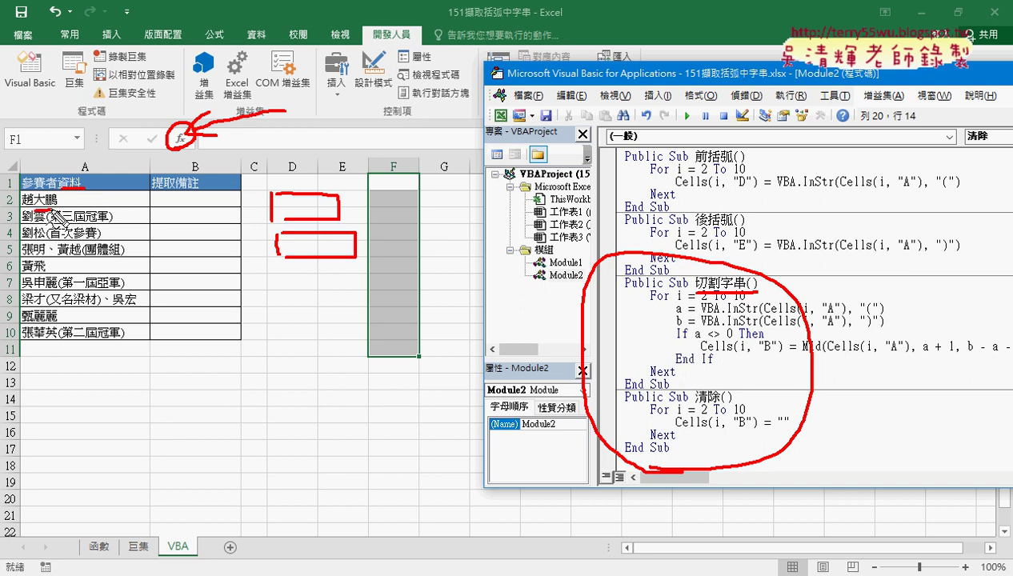